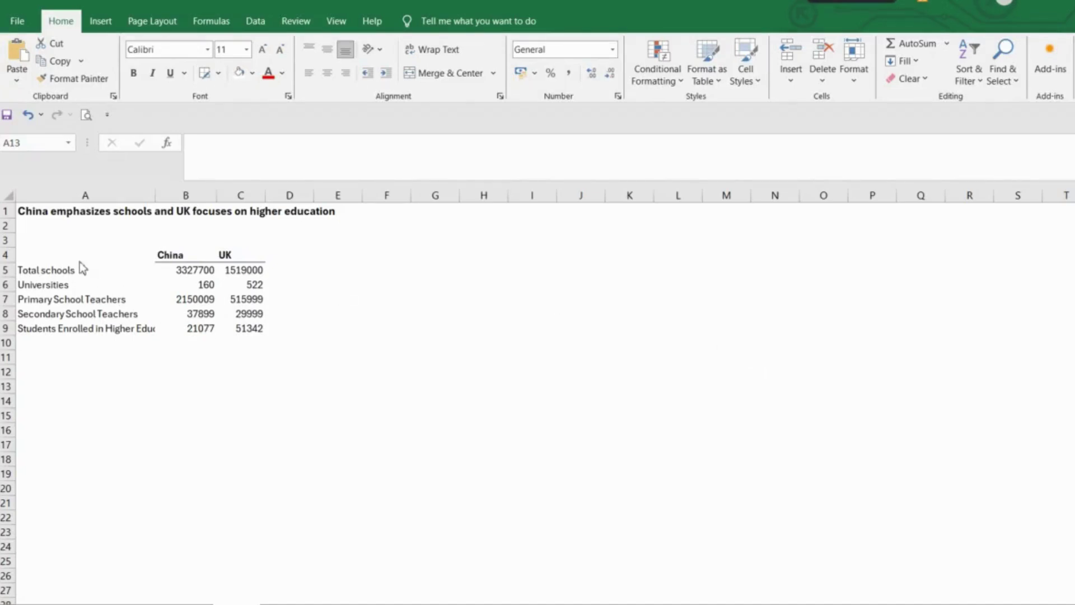
# Insert a 2-D 100% stacked bar chart of the A4:C9 table and place it, enlarged, beside the data.
pyautogui.click(37, 252)
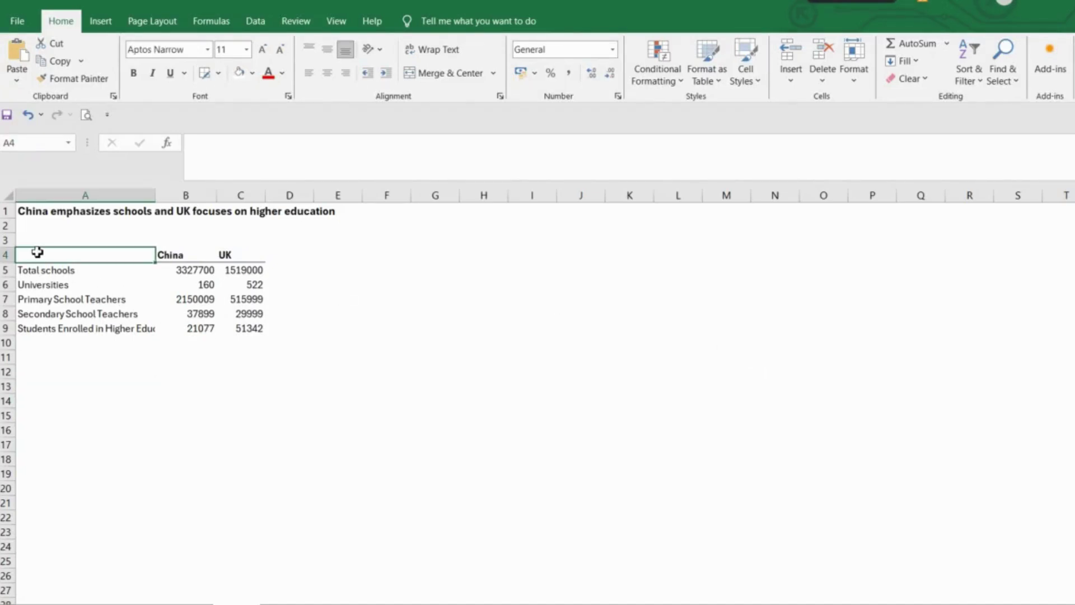
pyautogui.hotkey('ctrl', 'a')
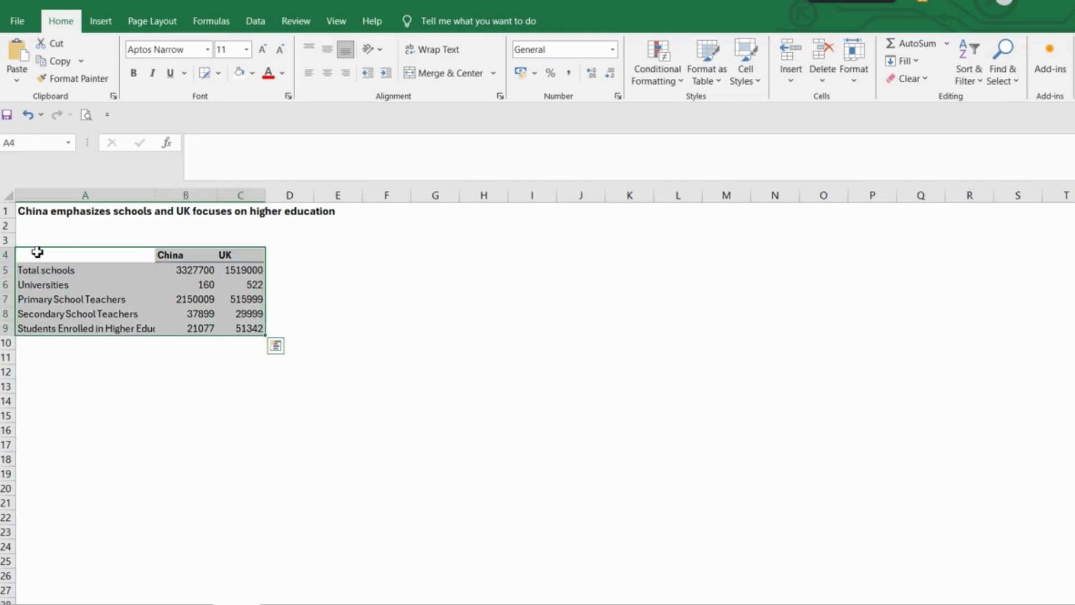
pyautogui.click(101, 22)
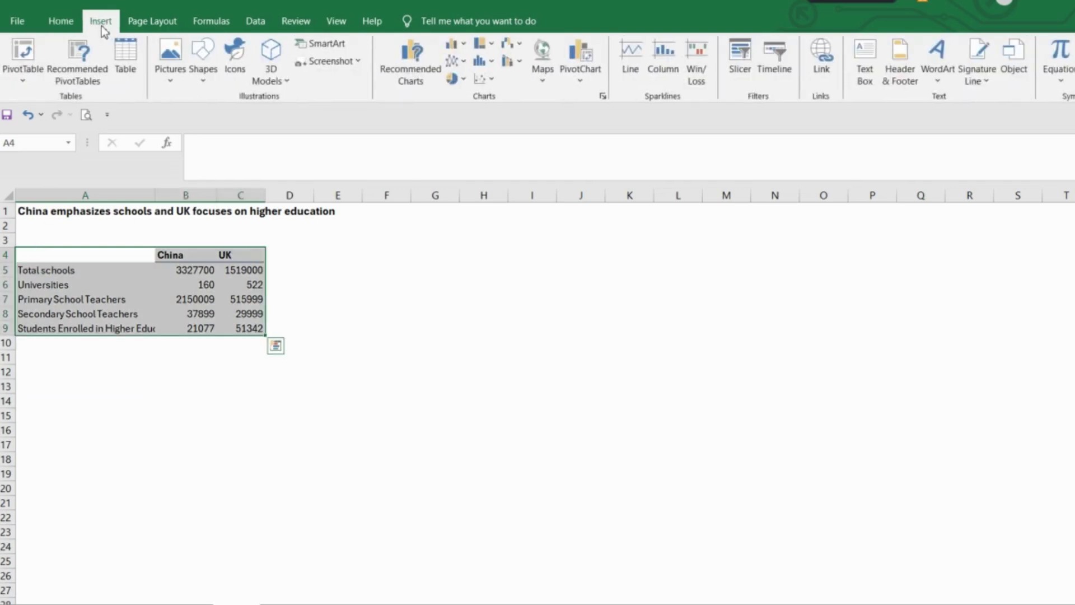
pyautogui.click(455, 44)
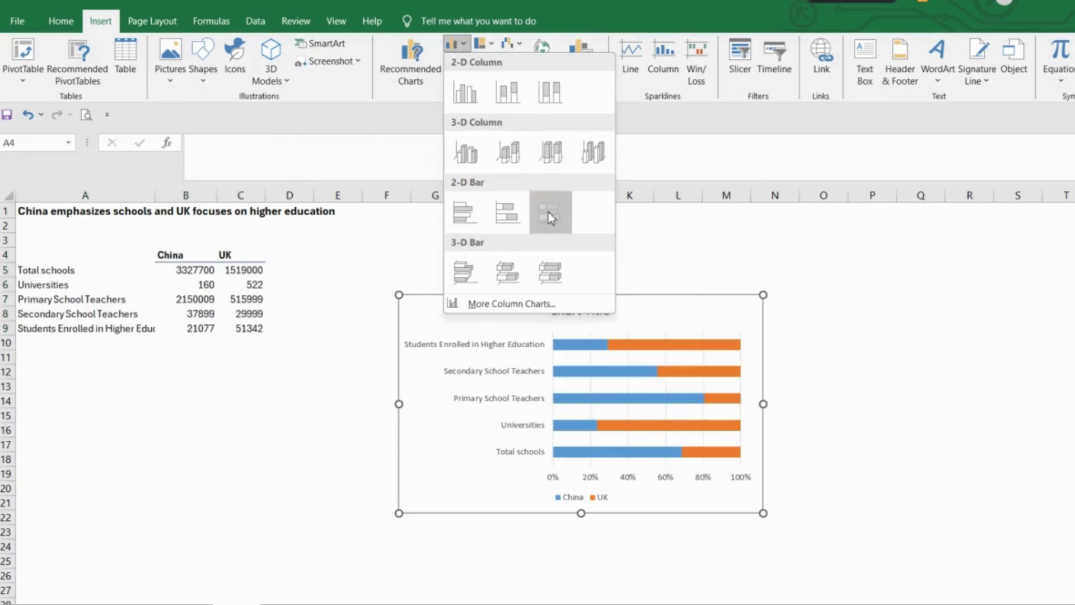
pyautogui.click(549, 212)
pyautogui.moveTo(459, 307); pyautogui.dragTo(347, 253)
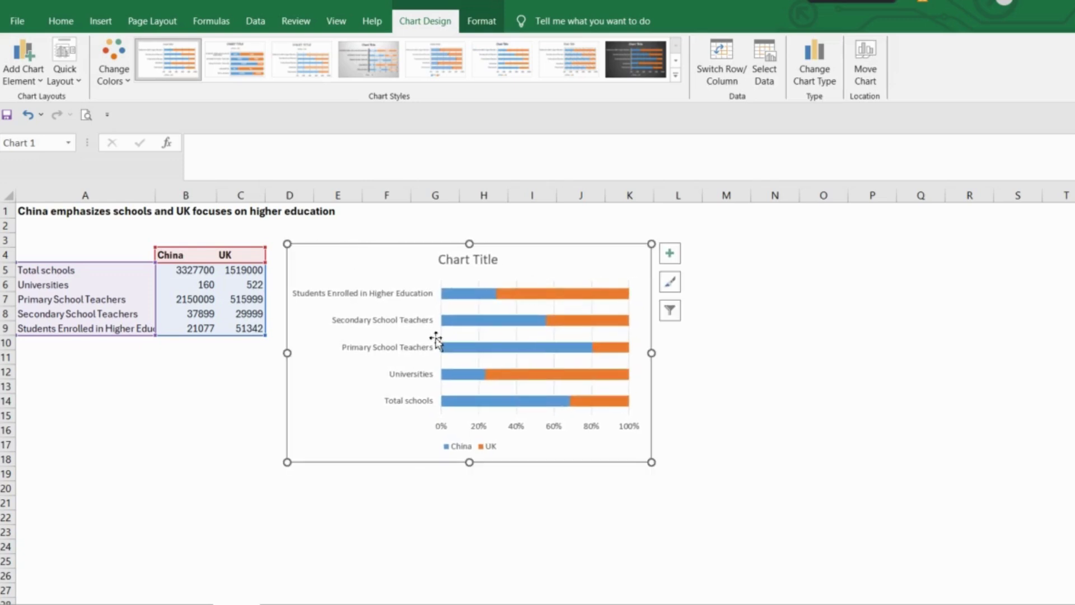
pyautogui.moveTo(652, 465); pyautogui.dragTo(671, 540)
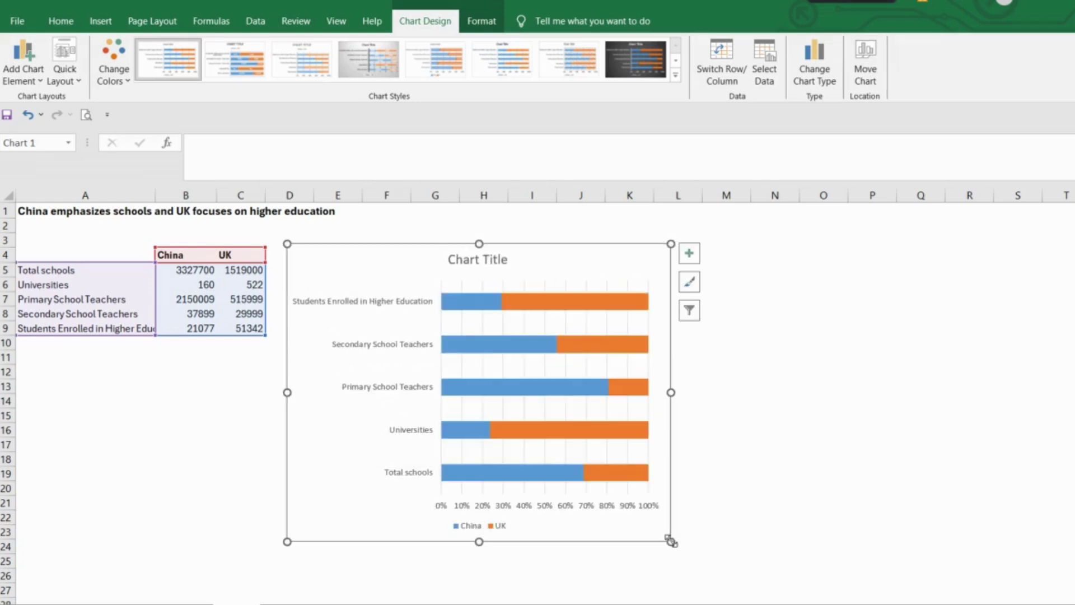
# Delete the chart's horizontal percentage axis and its vertical gridlines.
pyautogui.click(607, 501)
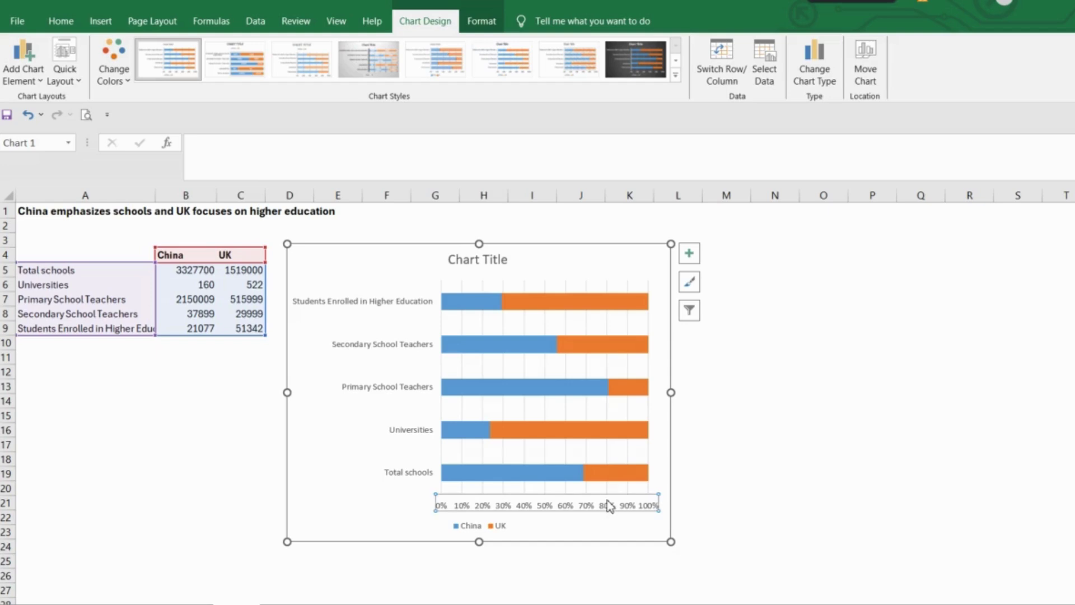
pyautogui.press('Delete')
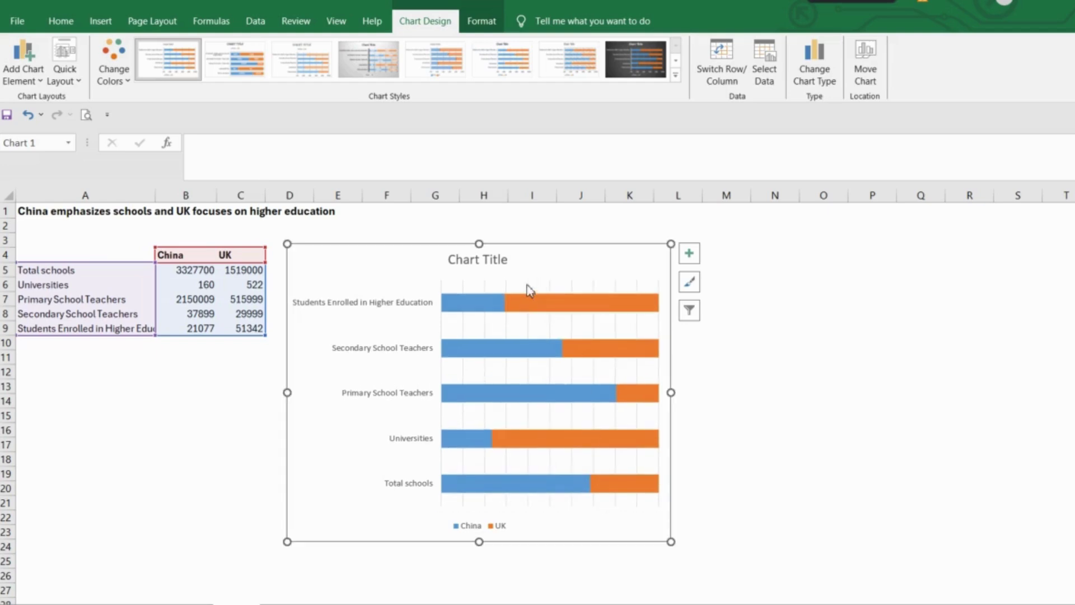
pyautogui.click(527, 287)
pyautogui.press('Delete')
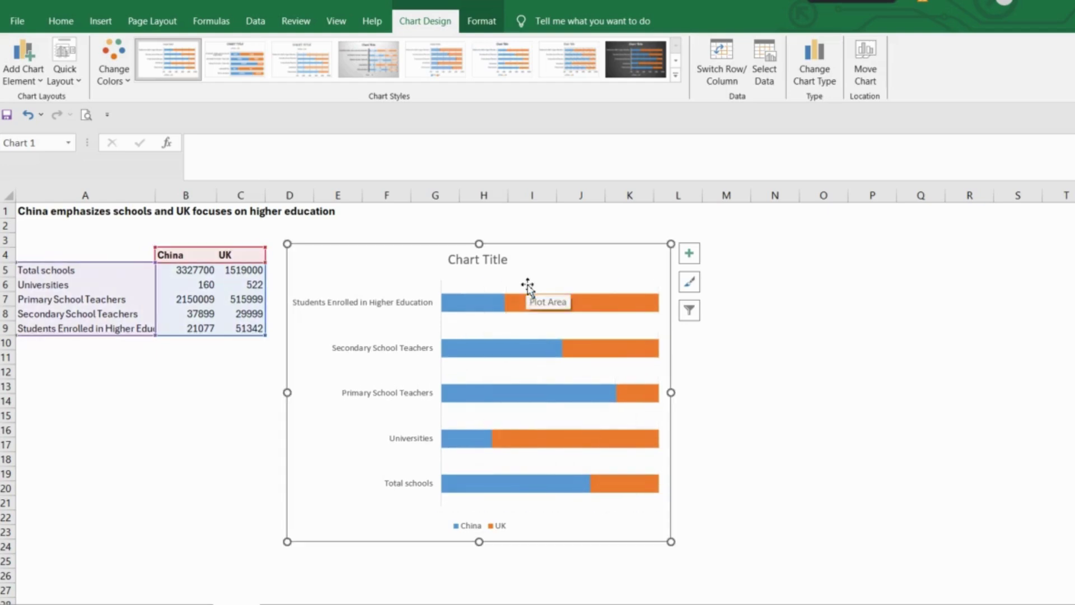
# Put the vertical axis categories in reverse order and delete that axis from the chart.
pyautogui.click(404, 306)
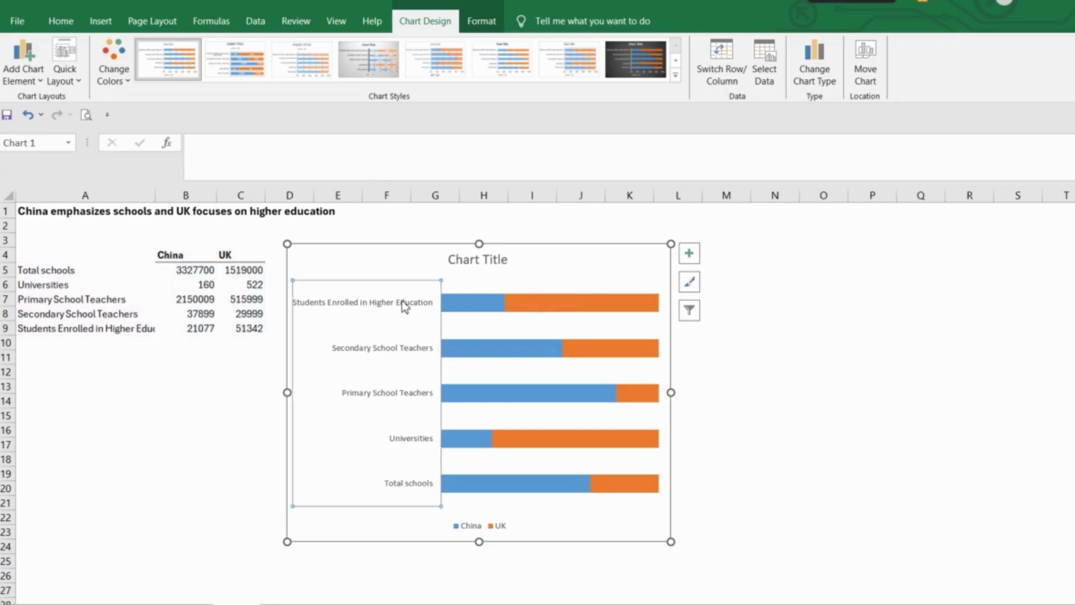
pyautogui.rightClick(402, 302)
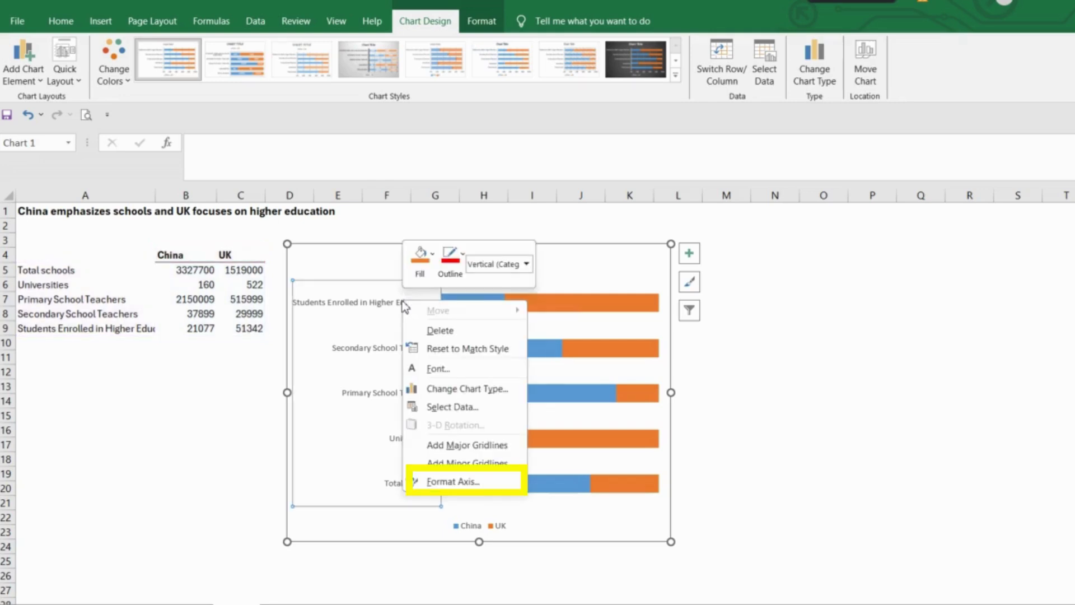
pyautogui.click(495, 485)
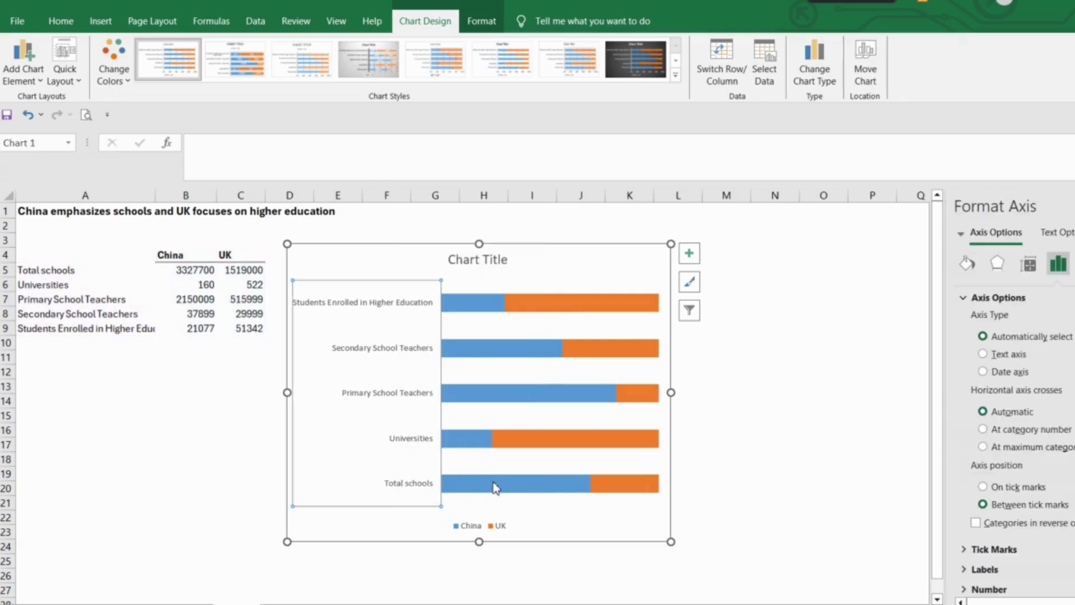
pyautogui.click(976, 523)
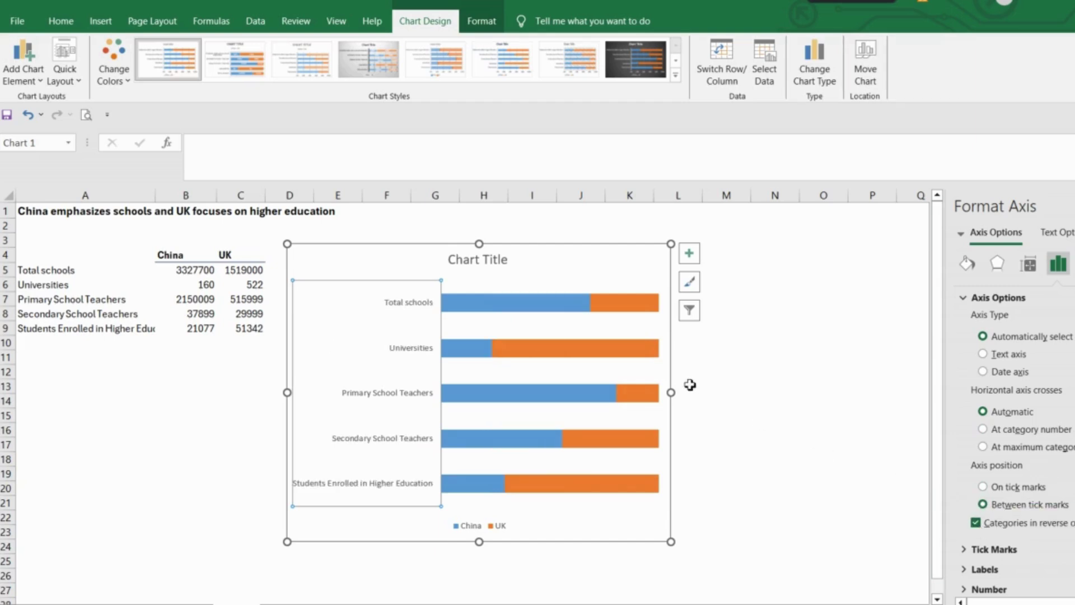
pyautogui.click(757, 436)
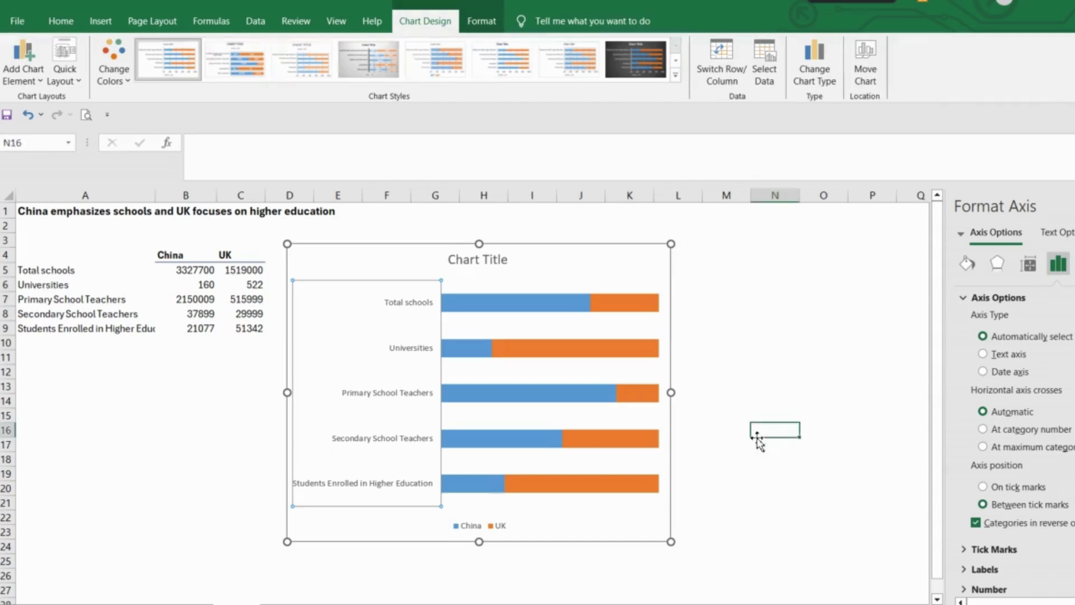
pyautogui.click(396, 307)
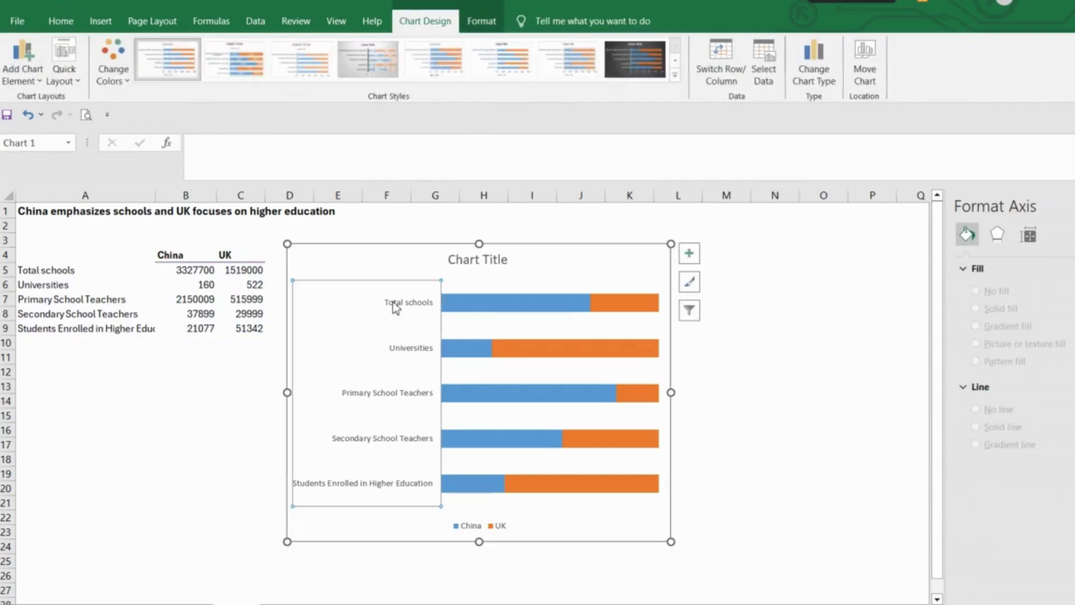
pyautogui.press('Delete')
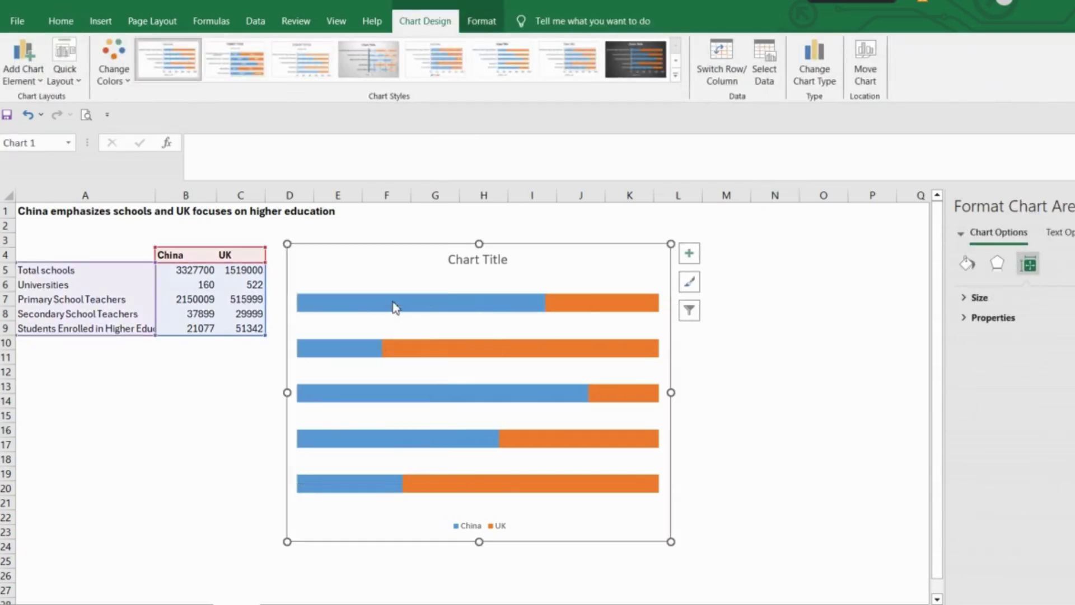
# Fill the China series bars with solid red and the UK series bars with solid grey.
pyautogui.click(471, 304)
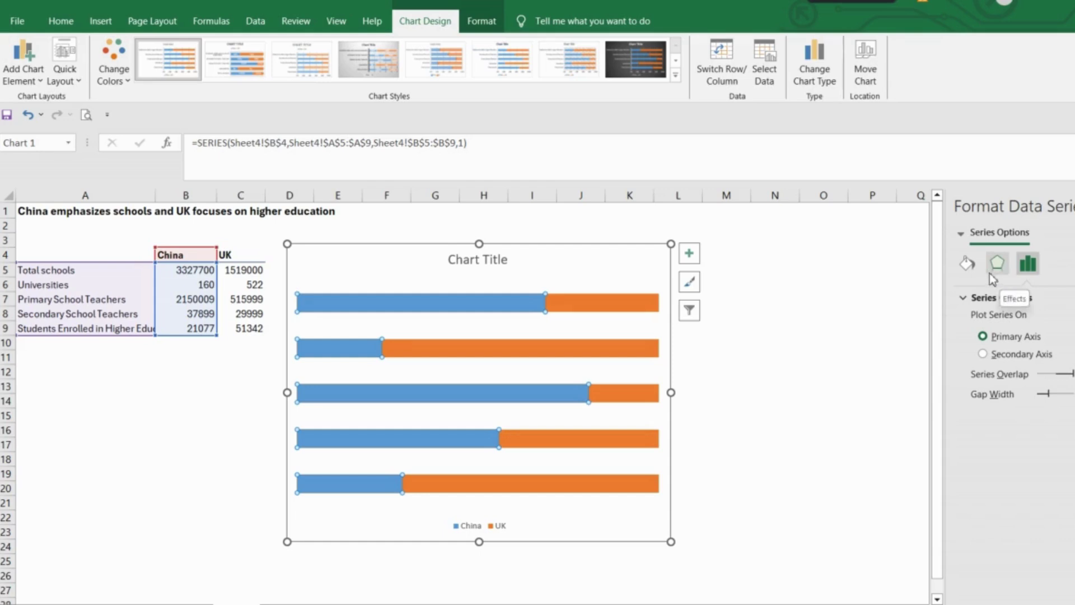
pyautogui.click(967, 269)
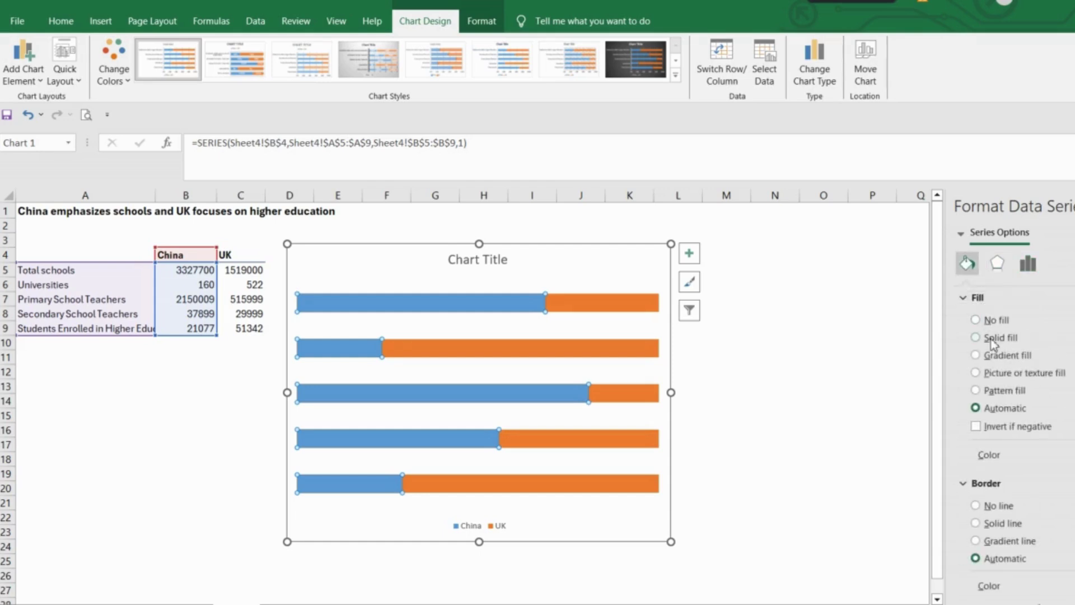
pyautogui.click(1067, 454)
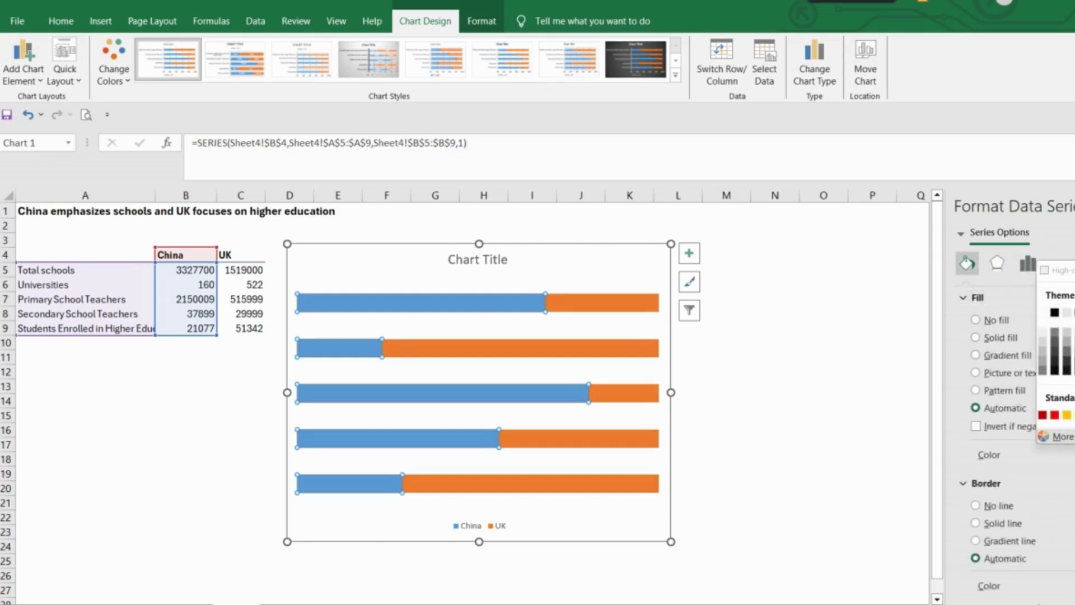
pyautogui.click(1055, 415)
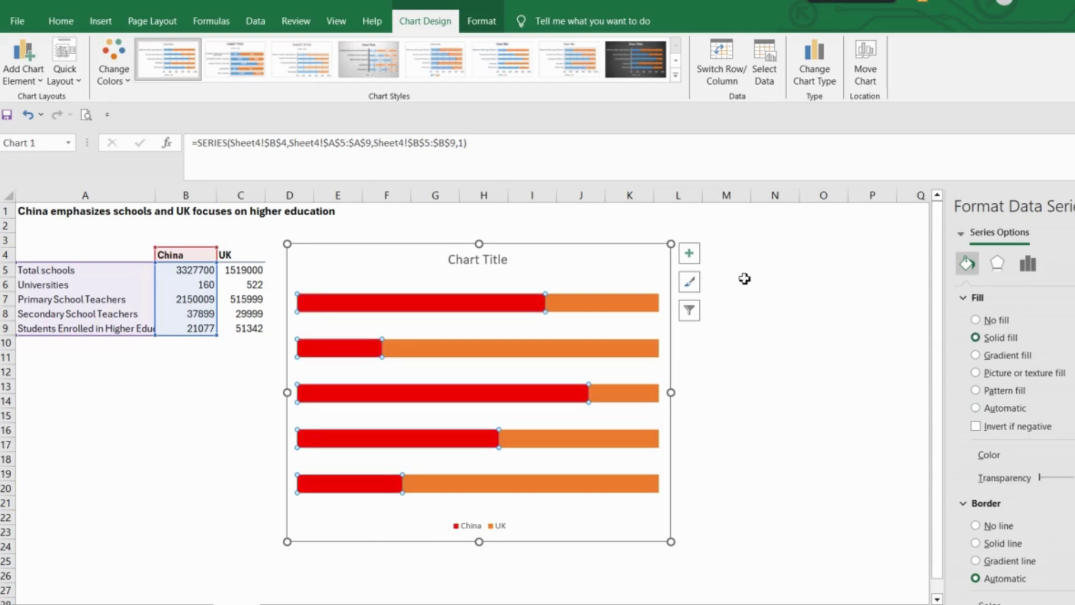
pyautogui.click(640, 308)
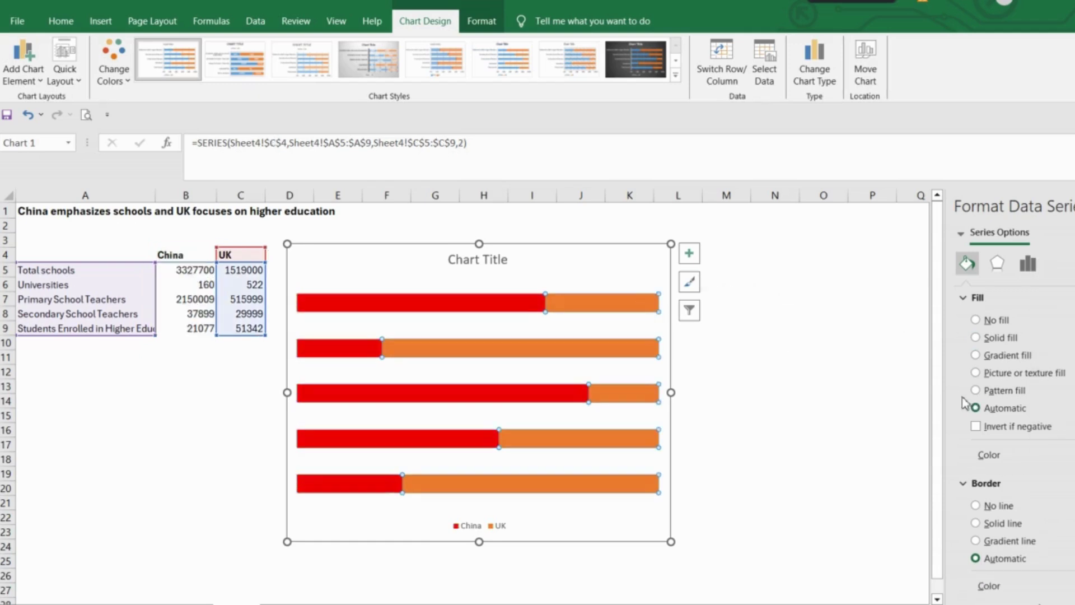
pyautogui.click(1067, 454)
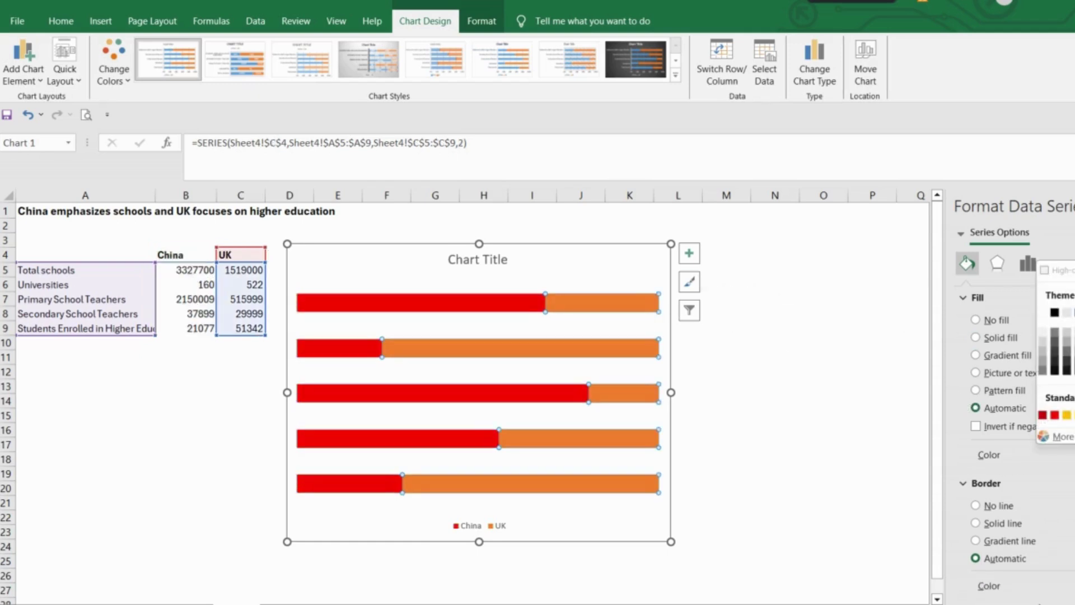
pyautogui.click(1068, 344)
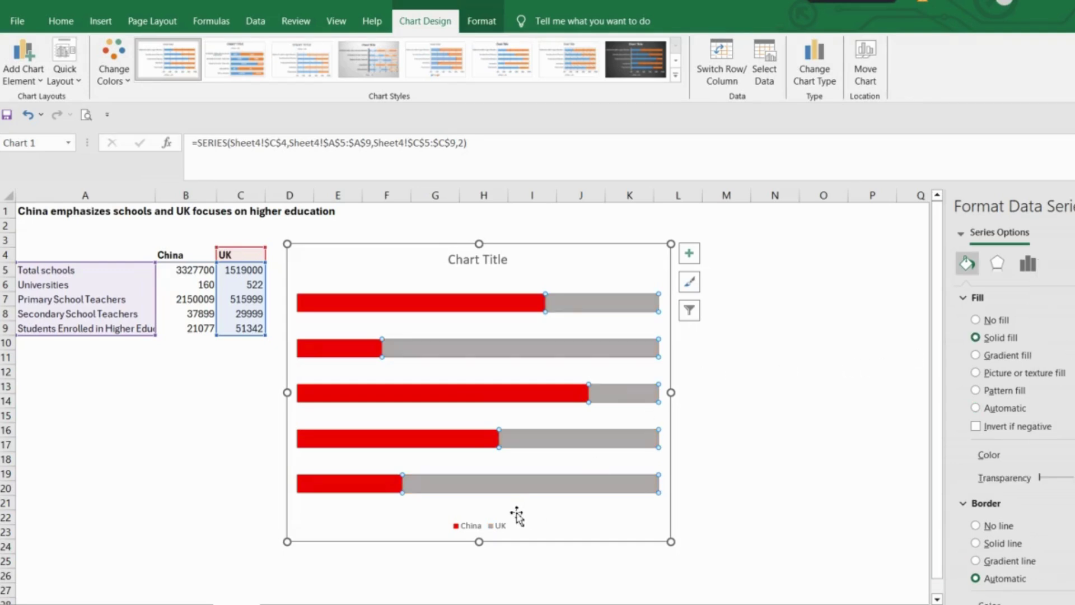
# Move the legend above the right end of the first bar and widen it.
pyautogui.click(477, 528)
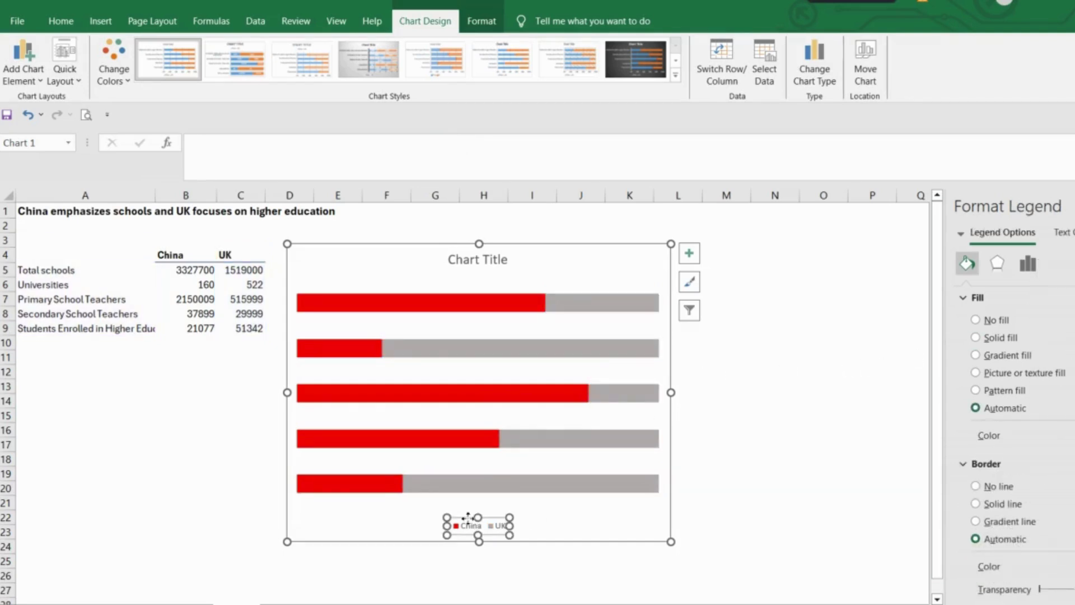
pyautogui.moveTo(569, 362); pyautogui.dragTo(559, 273)
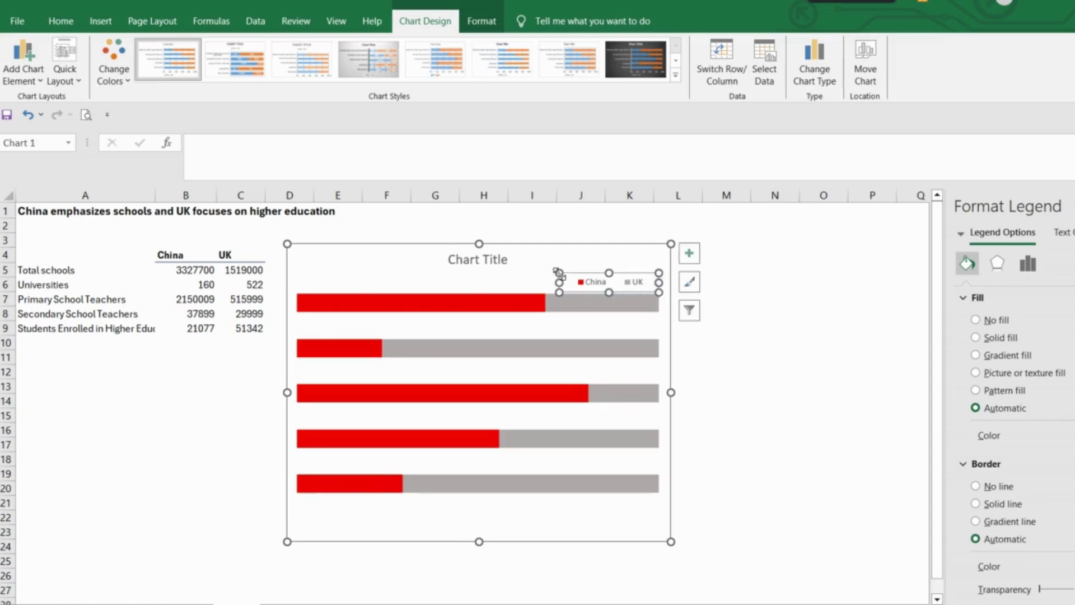
# Add data labels to both the China and the UK series.
pyautogui.click(469, 307)
pyautogui.rightClick(469, 307)
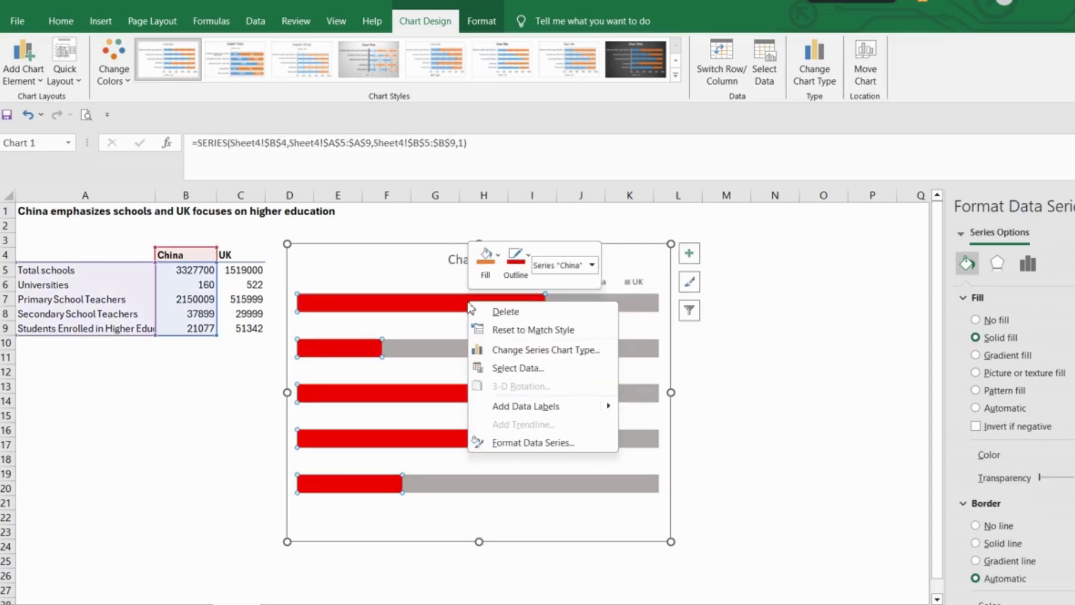
pyautogui.click(570, 405)
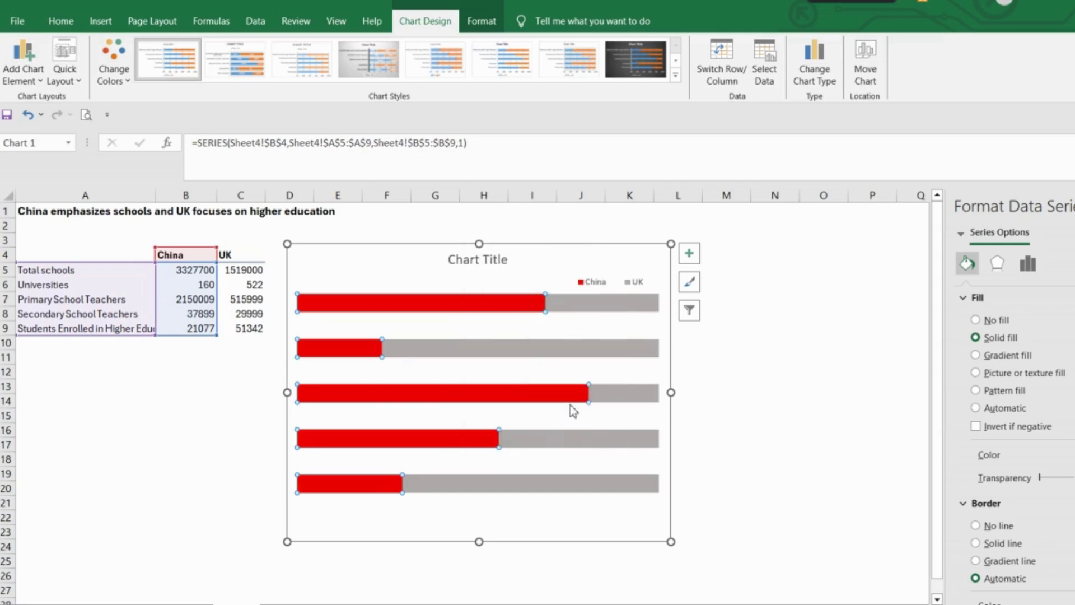
pyautogui.click(588, 303)
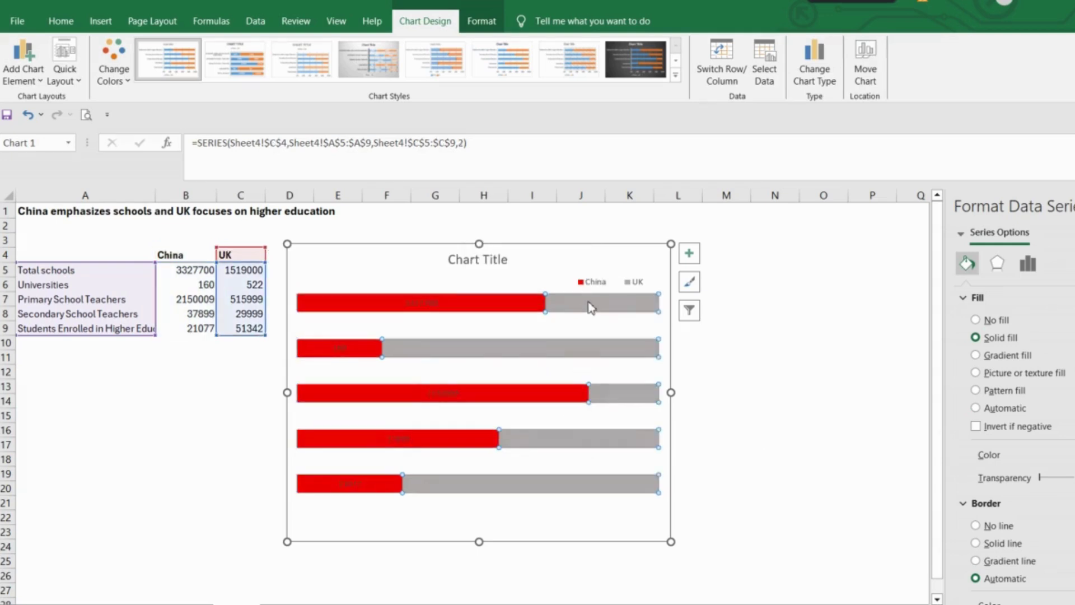
pyautogui.rightClick(588, 303)
pyautogui.click(627, 409)
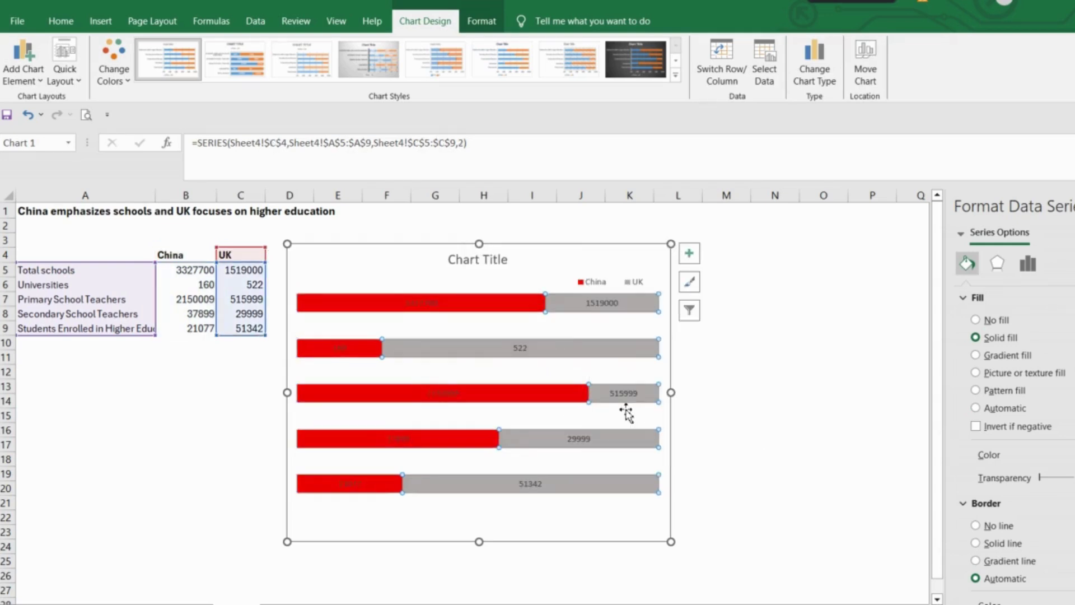
# Position the UK data labels at Inside End and format them bold at font size 10.
pyautogui.click(615, 304)
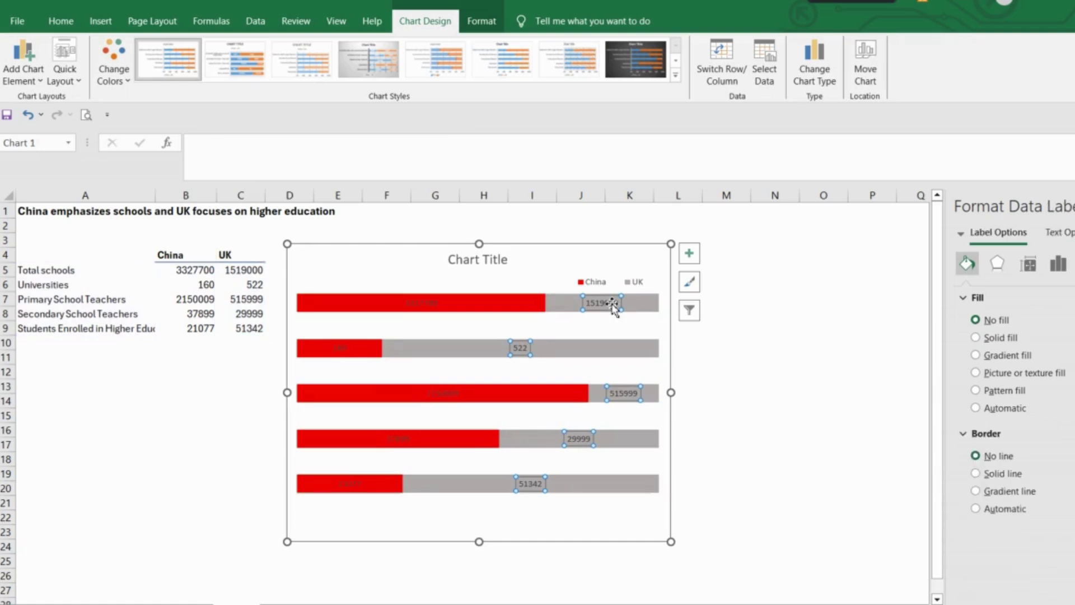
pyautogui.click(1060, 267)
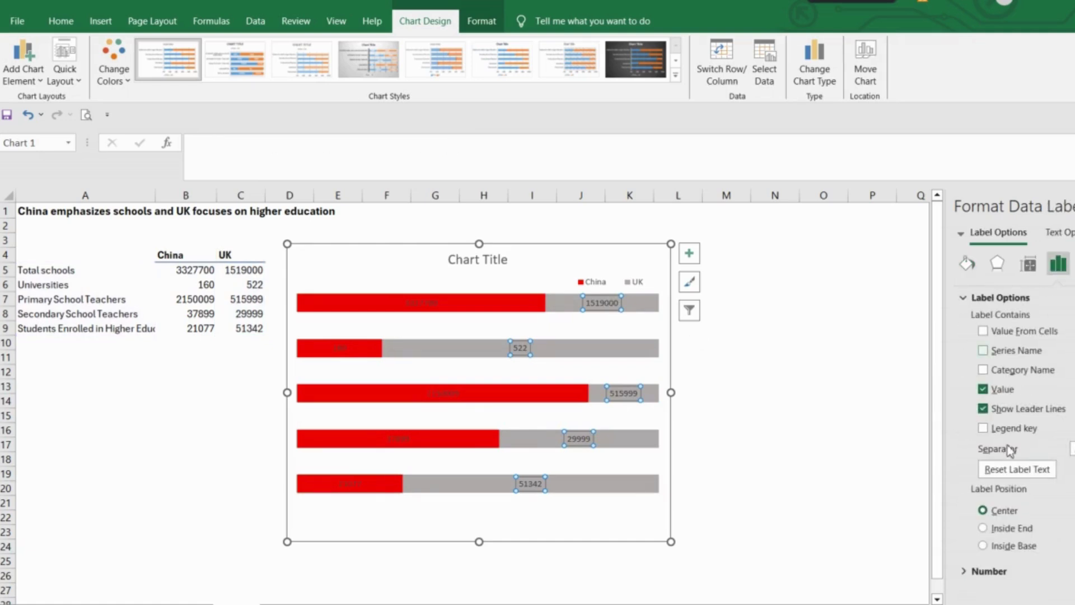
pyautogui.click(984, 546)
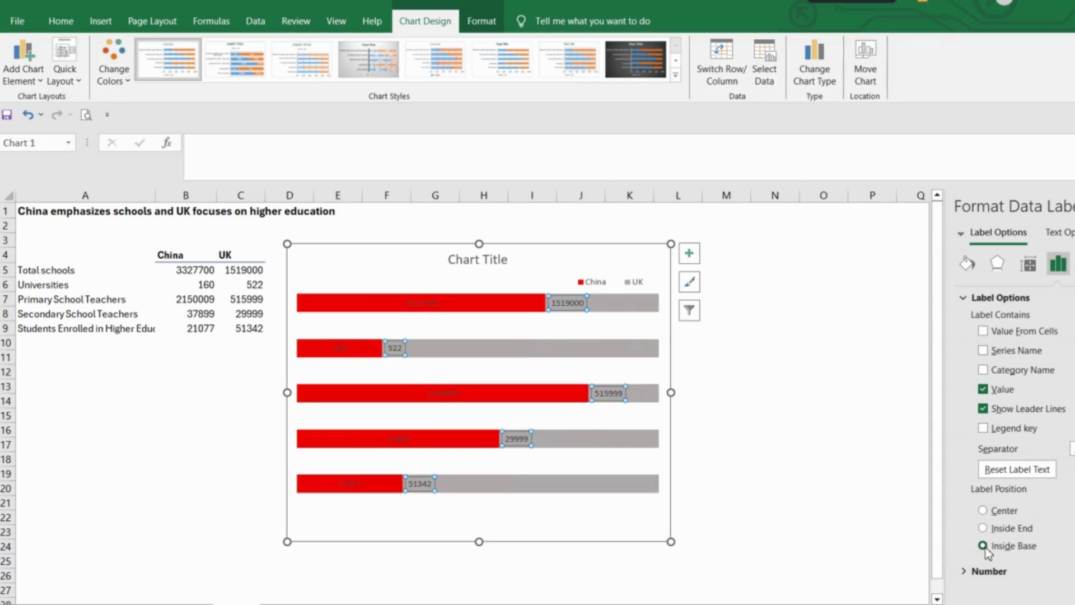
pyautogui.click(983, 529)
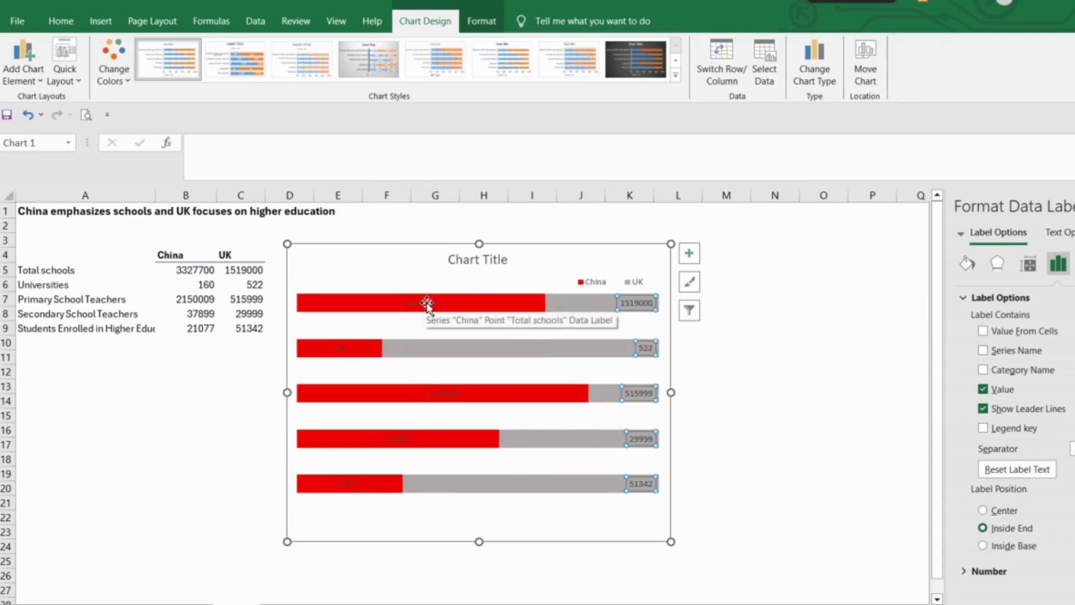
pyautogui.click(60, 20)
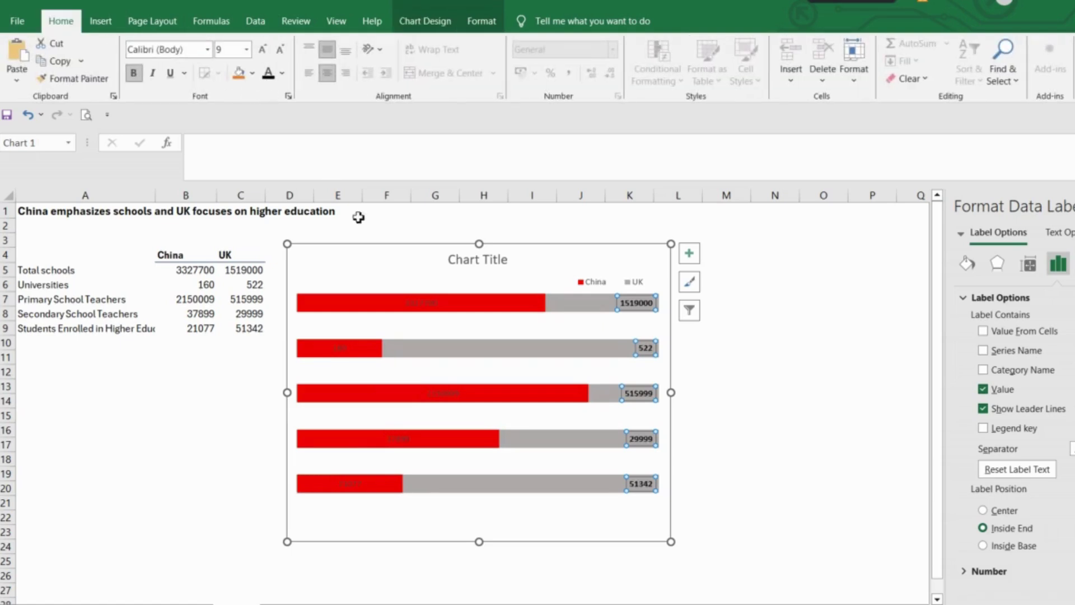
pyautogui.click(263, 51)
# Position the China data labels at Inside Base and format them white, bold and font size 10.
pyautogui.click(412, 306)
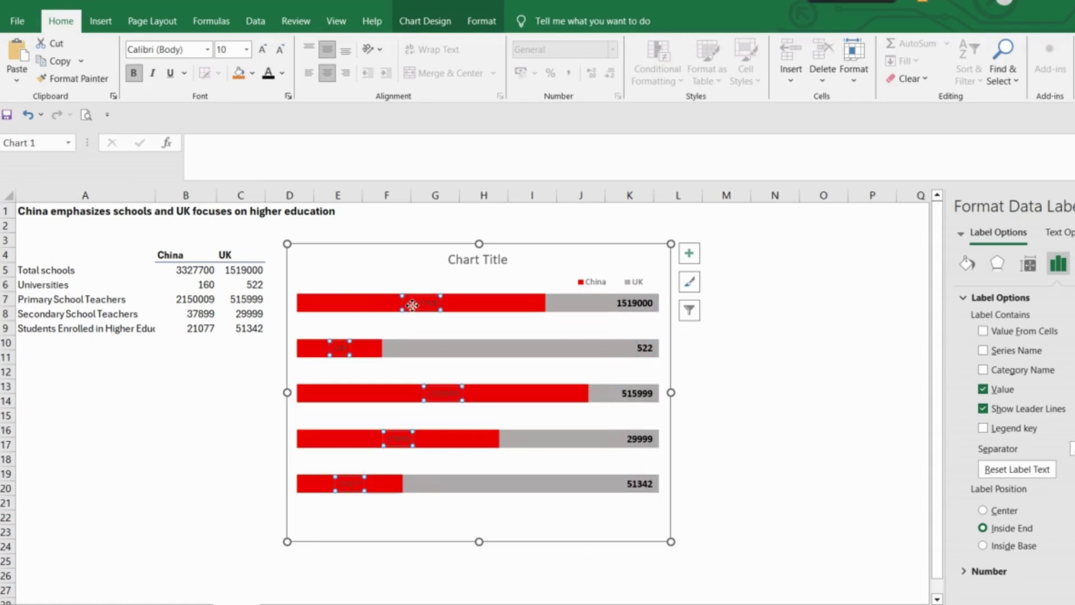
pyautogui.click(984, 546)
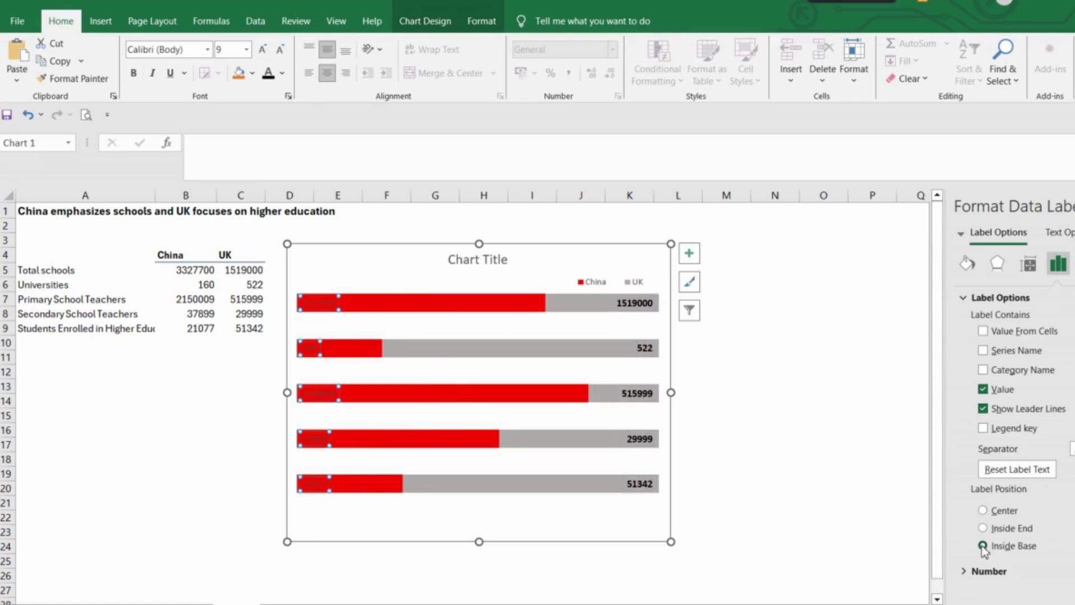
pyautogui.click(281, 74)
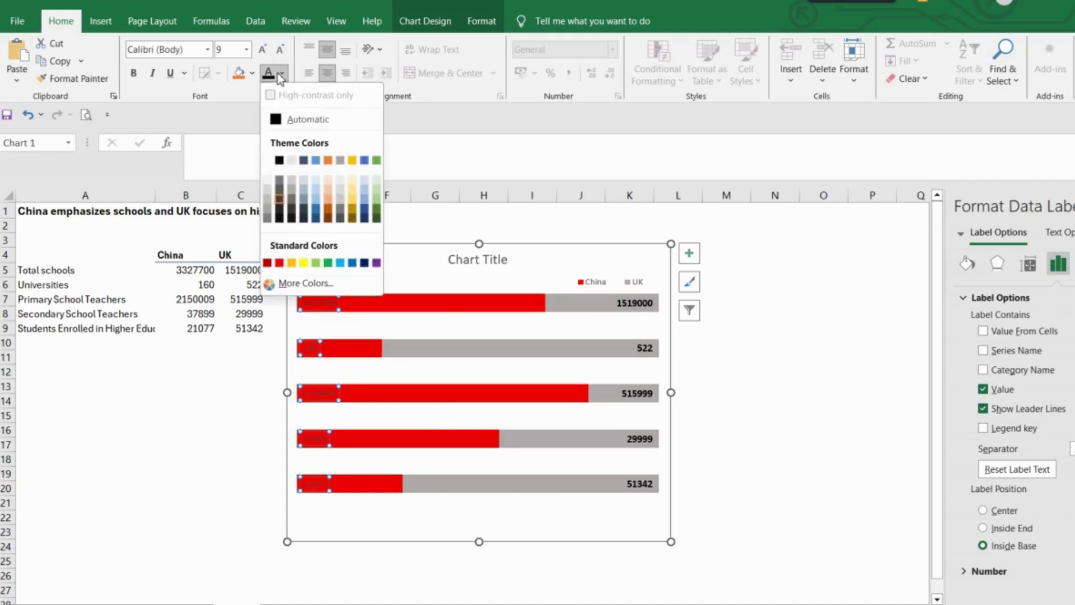
pyautogui.click(267, 160)
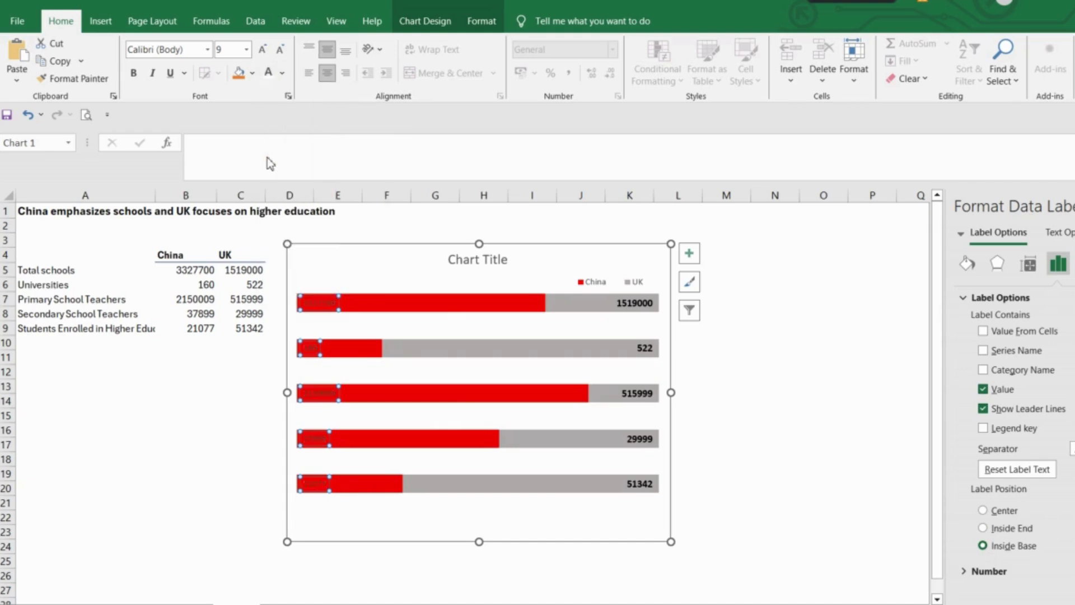
pyautogui.click(263, 50)
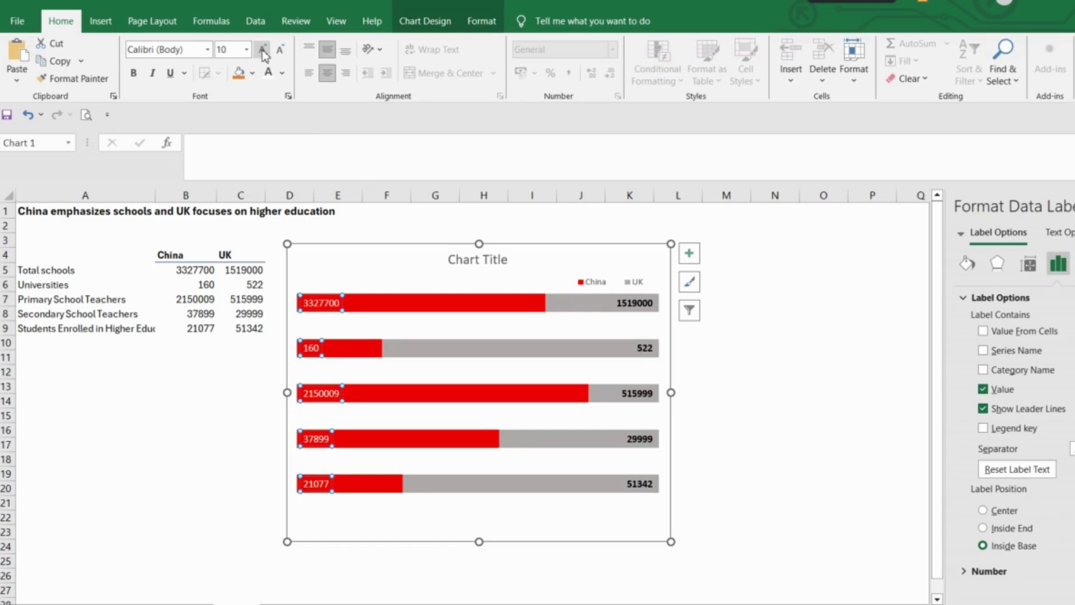
pyautogui.hotkey('ctrl', 'b')
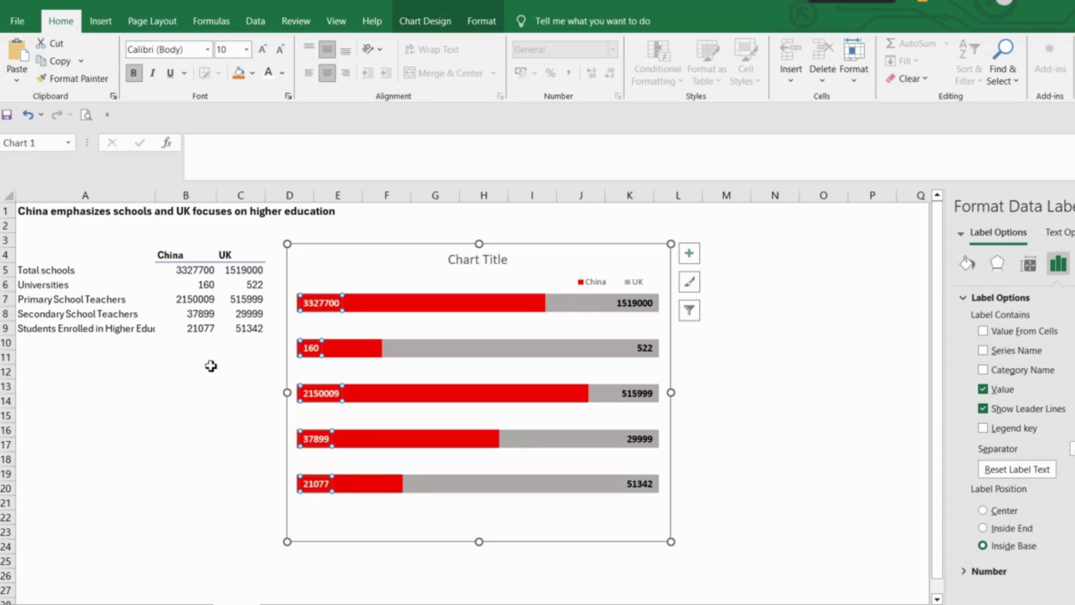
# Link the chart title to the heading text in cell A1.
pyautogui.click(494, 260)
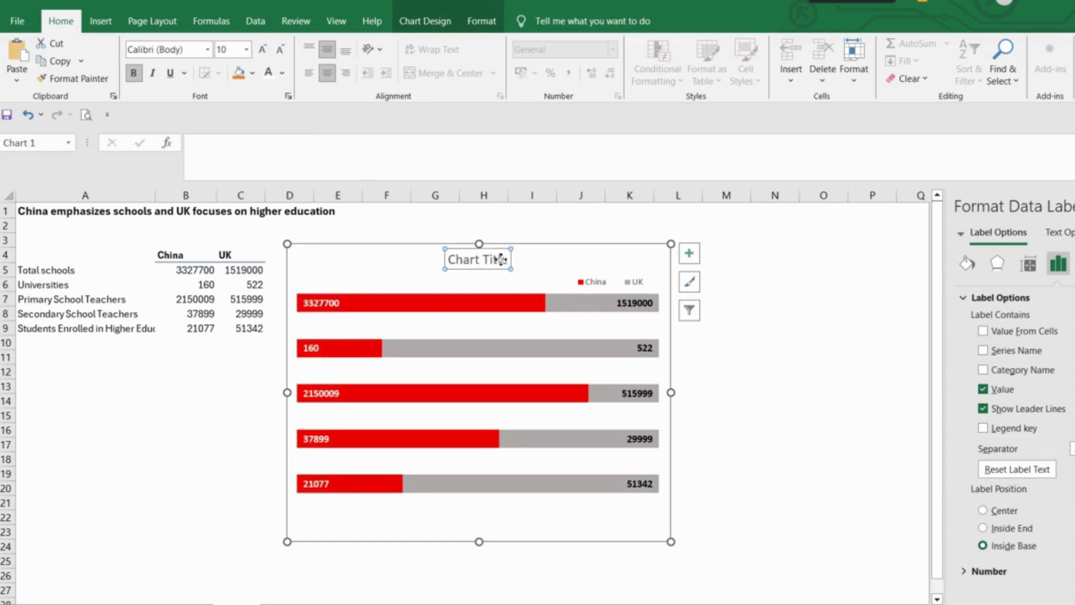
pyautogui.click(206, 144)
pyautogui.write('=')
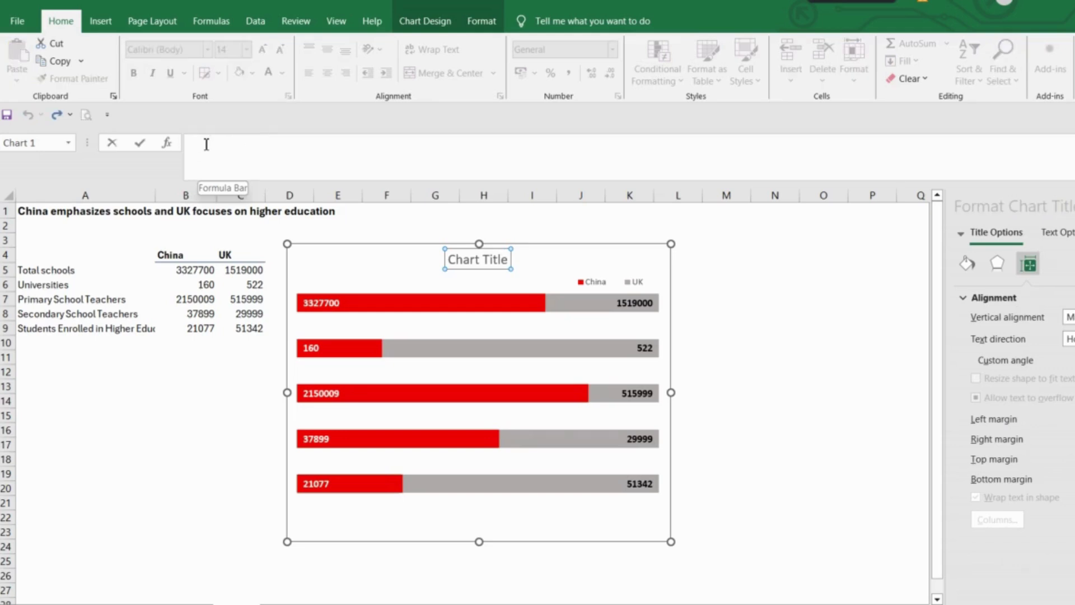
pyautogui.click(56, 213)
pyautogui.press('Return')
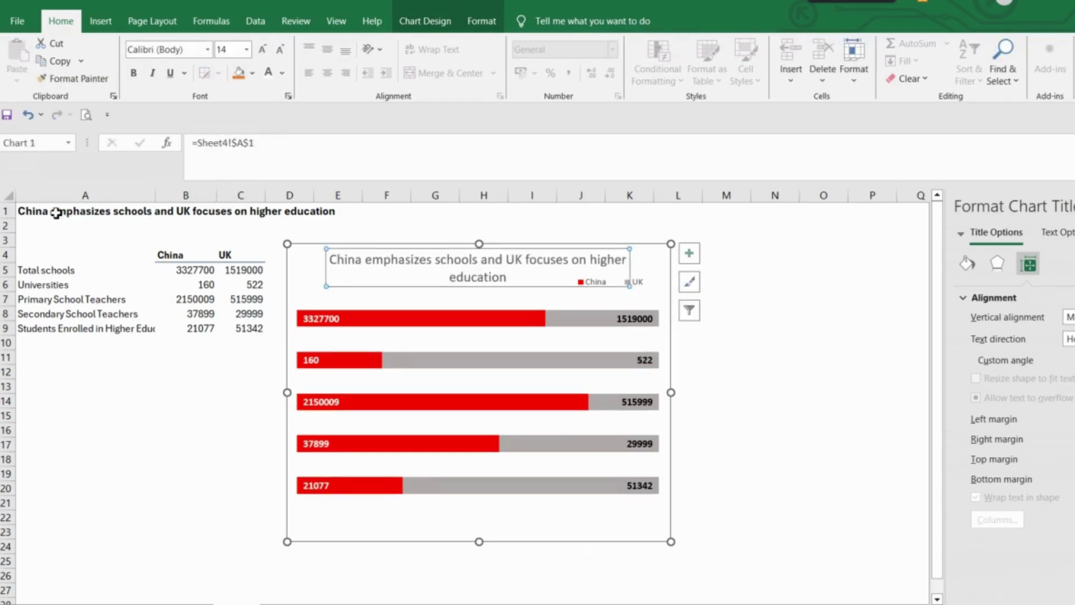
pyautogui.moveTo(329, 268); pyautogui.dragTo(298, 266)
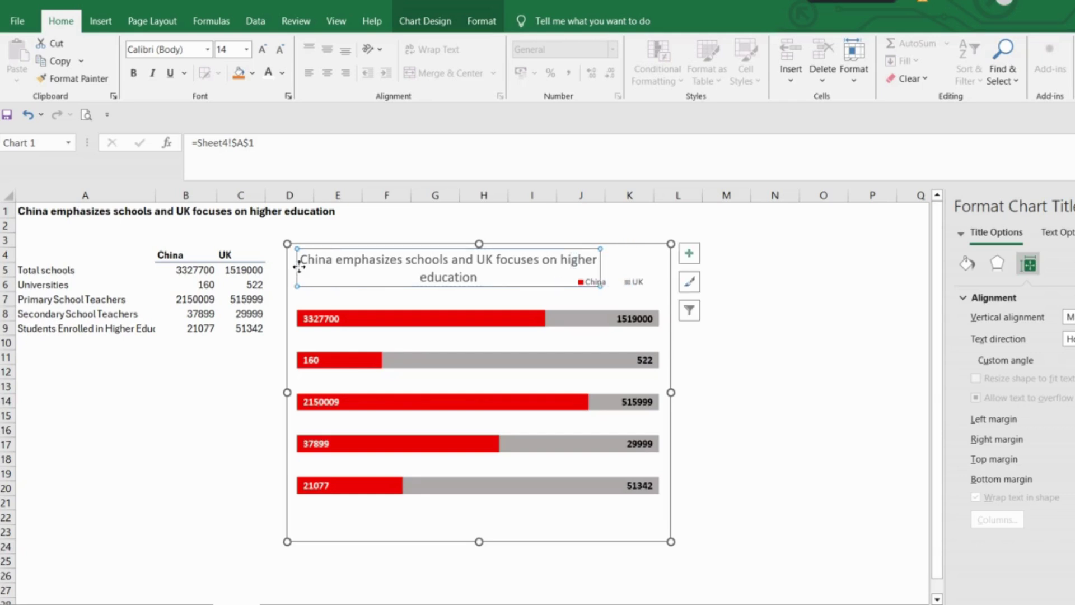
pyautogui.click(262, 52)
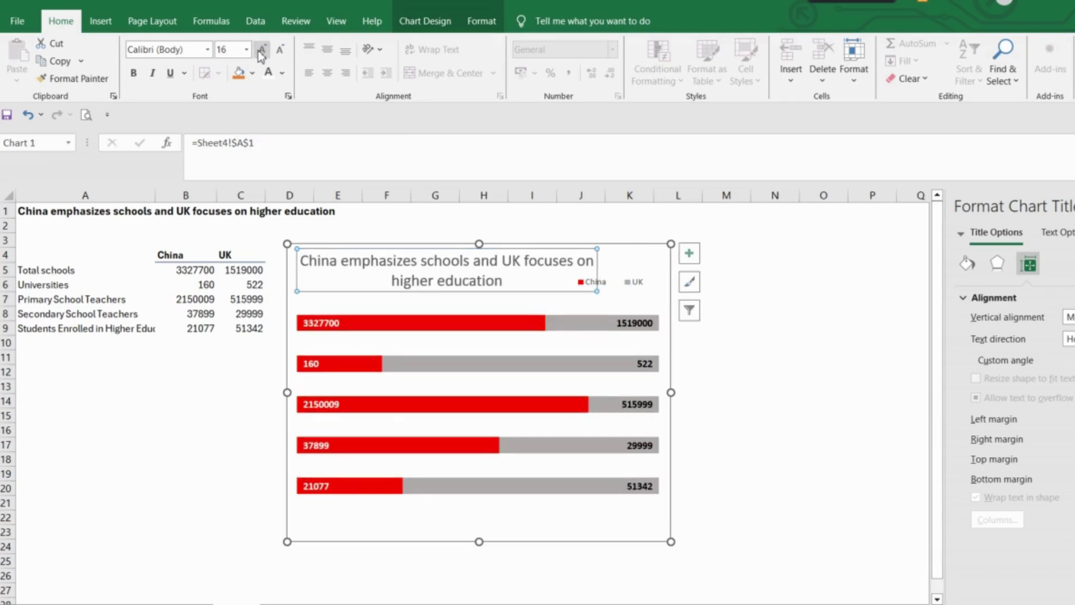
pyautogui.click(282, 73)
pyautogui.click(284, 162)
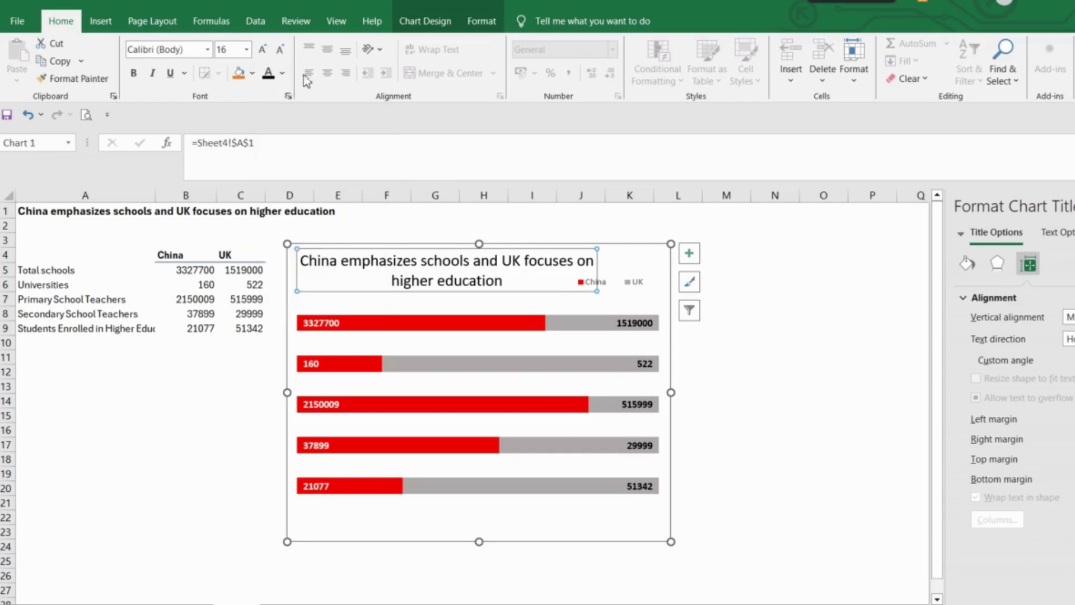
pyautogui.click(308, 73)
pyautogui.hotkey('ctrl', 'b')
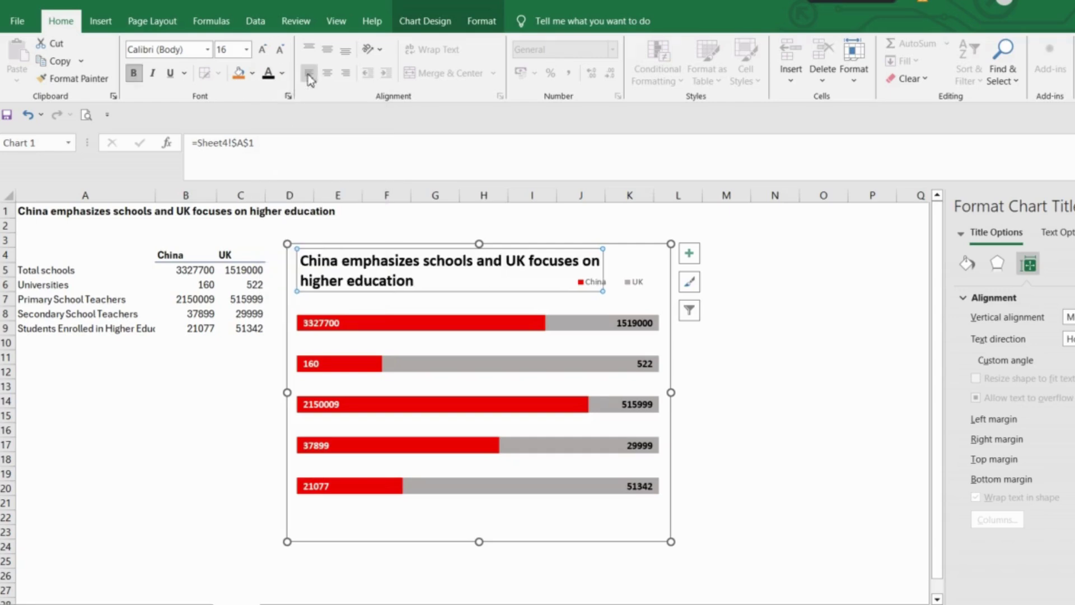
pyautogui.click(734, 341)
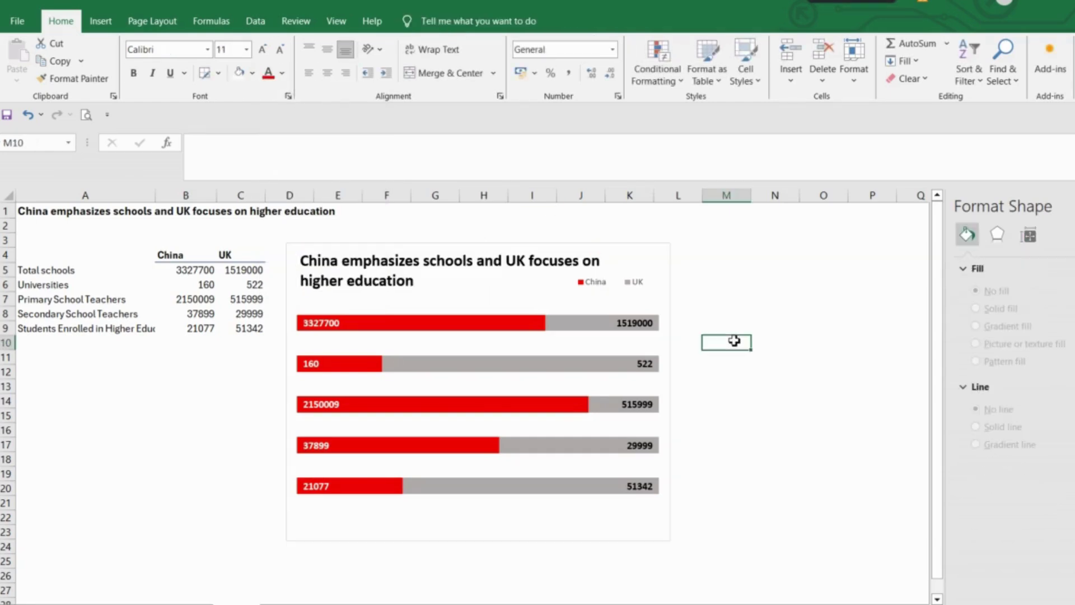
pyautogui.hotkey('ctrl', 'z')
pyautogui.hotkey('ctrl', 'z')
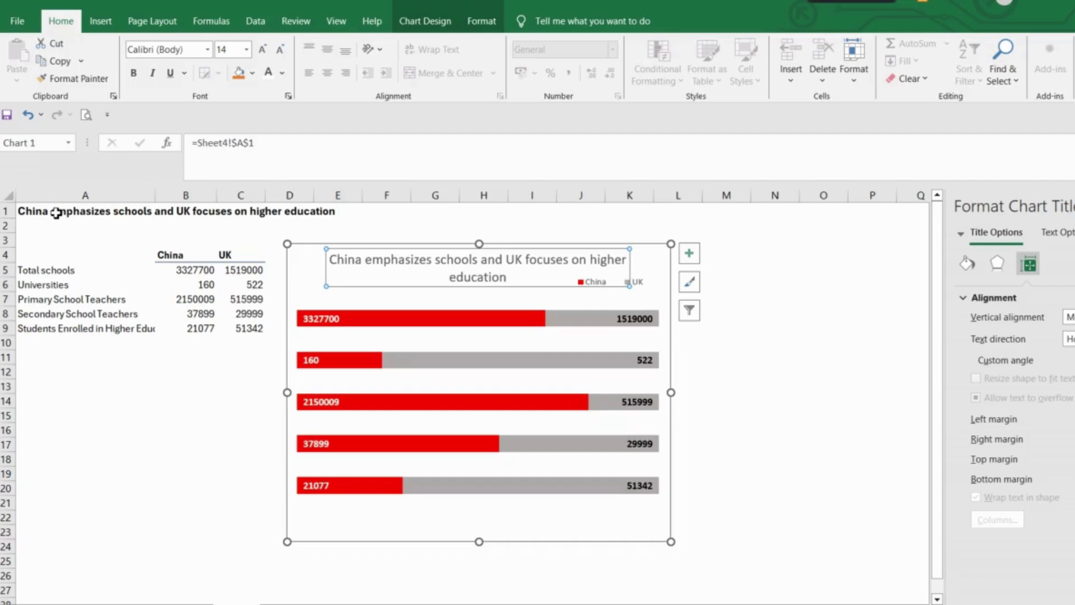
# Move the chart title to the chart's left edge and format it black, bold, left-aligned and font size 16.
pyautogui.moveTo(330, 268); pyautogui.dragTo(300, 266)
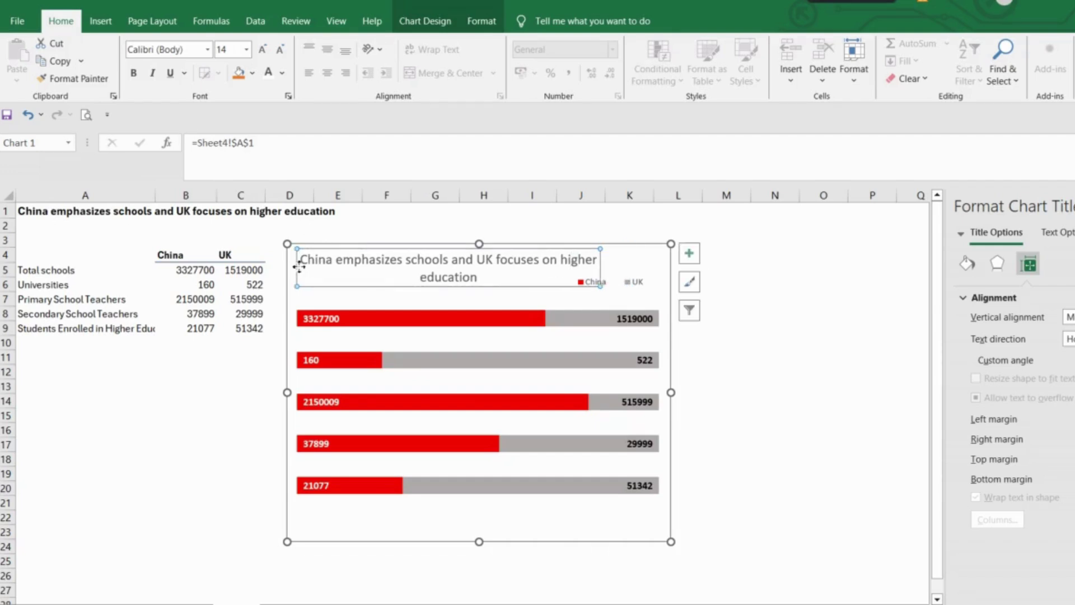
pyautogui.click(261, 52)
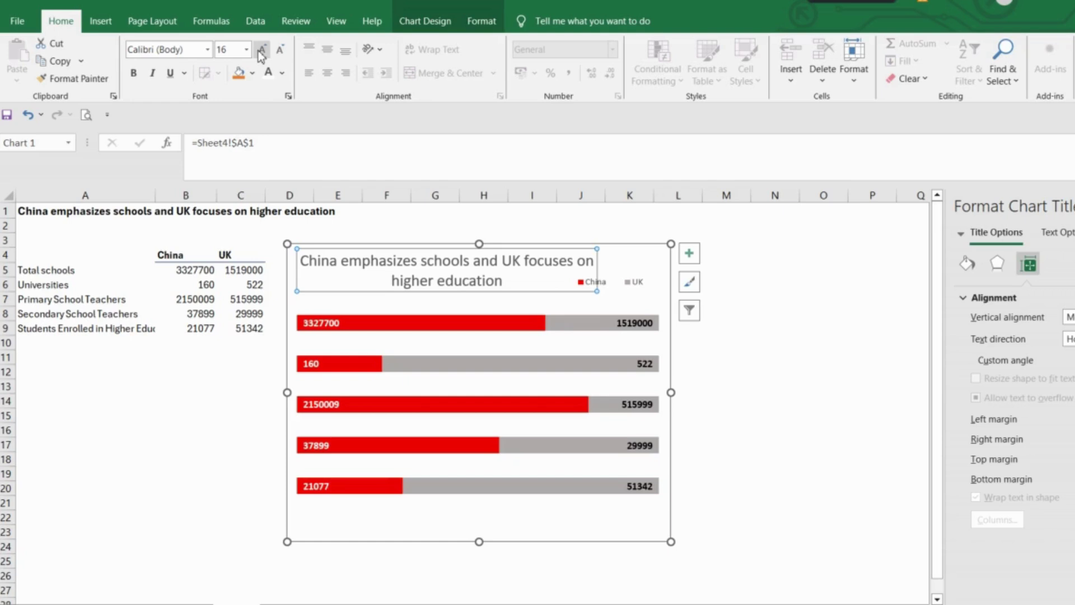
pyautogui.click(282, 73)
pyautogui.click(283, 164)
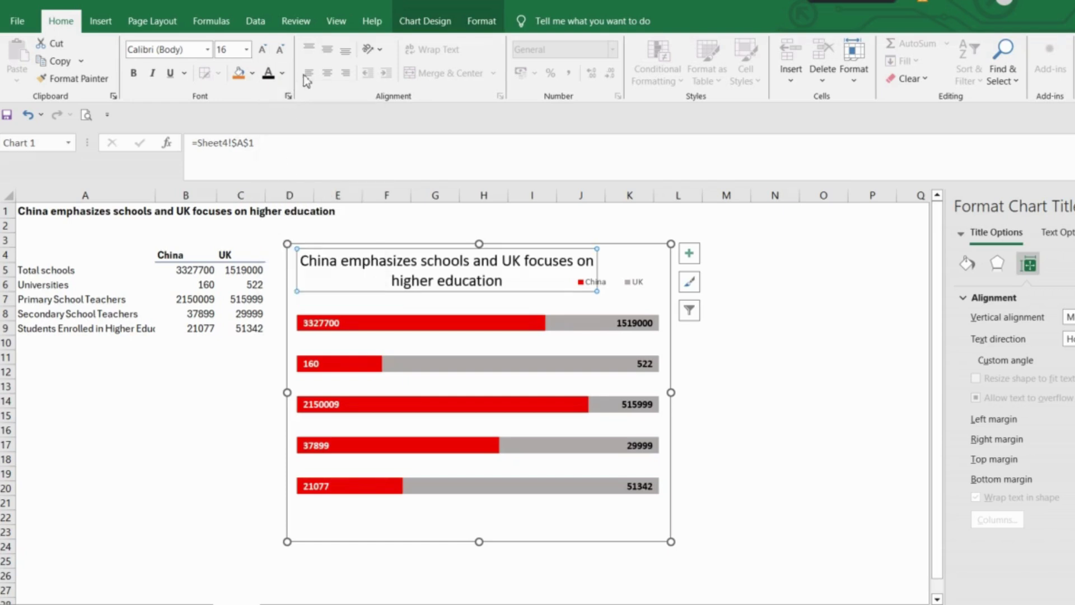
pyautogui.click(308, 73)
pyautogui.hotkey('ctrl', 'b')
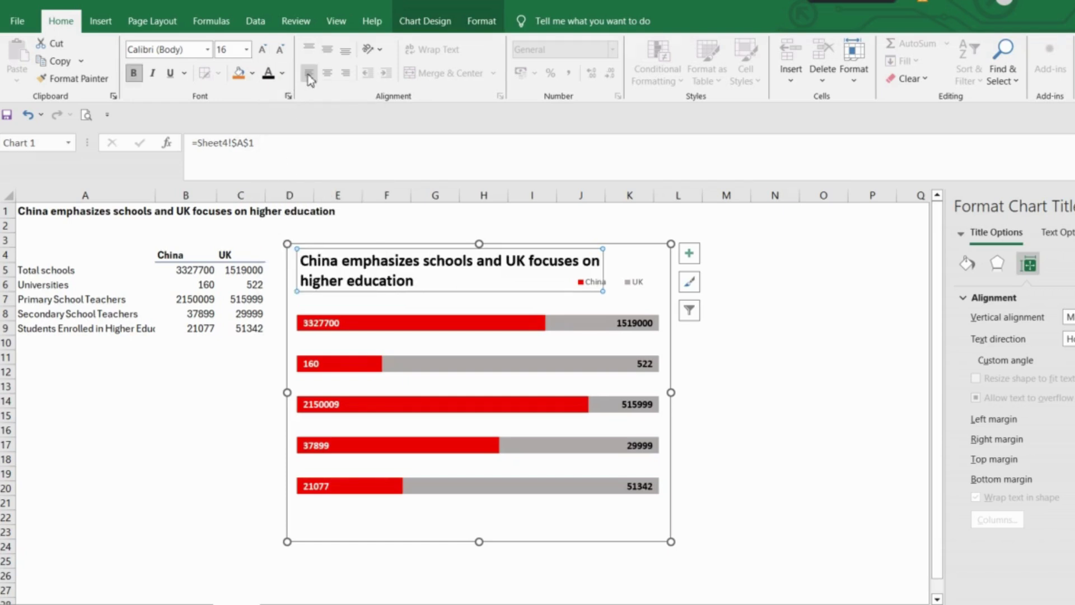
pyautogui.click(733, 341)
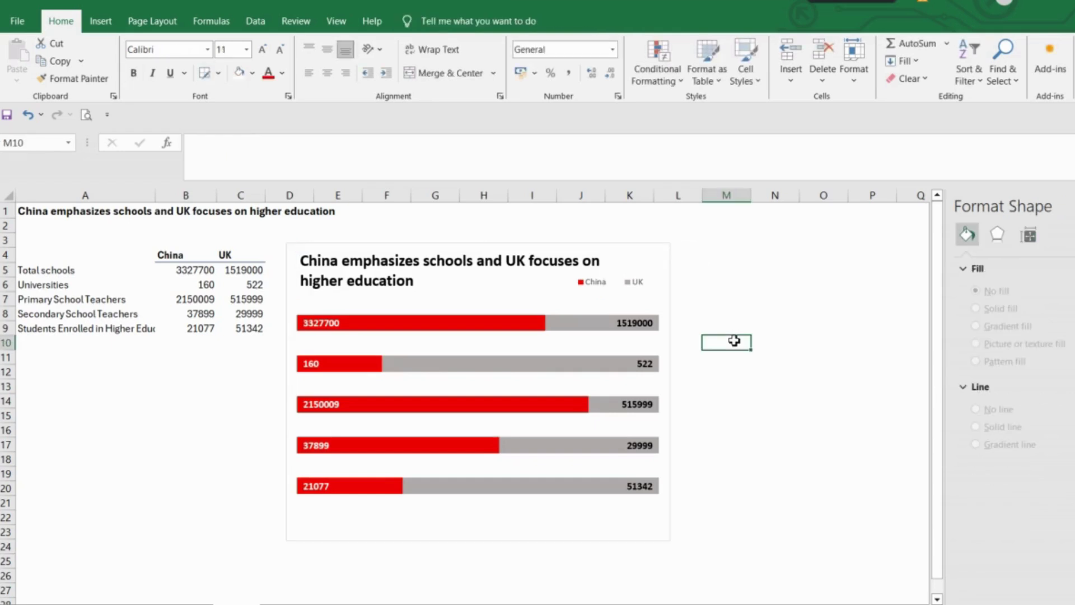
# Start inserting a text box inside the chart for the category labels.
pyautogui.click(309, 303)
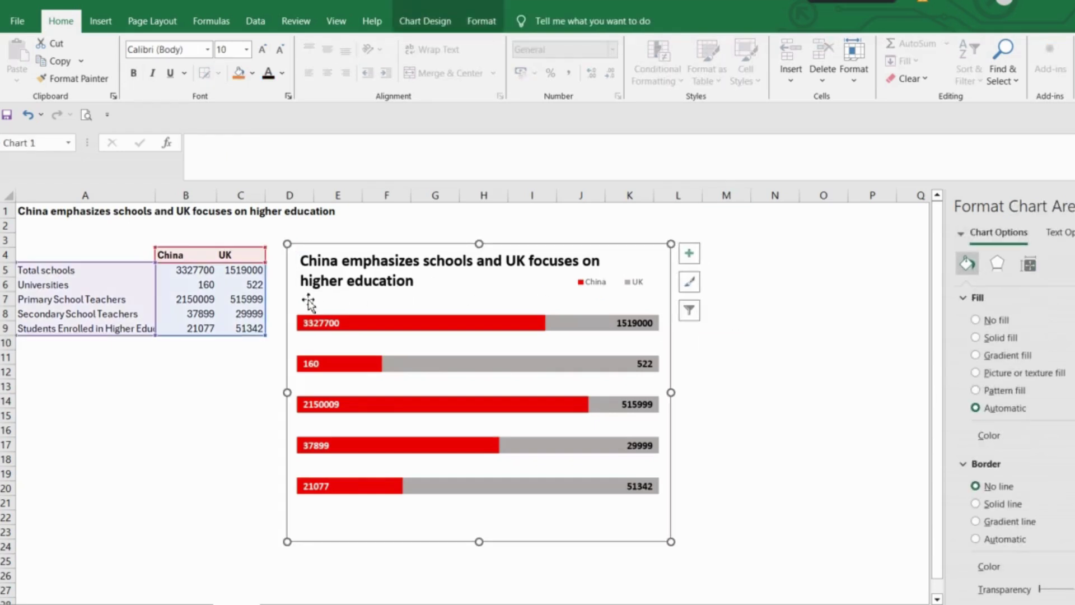
pyautogui.click(101, 20)
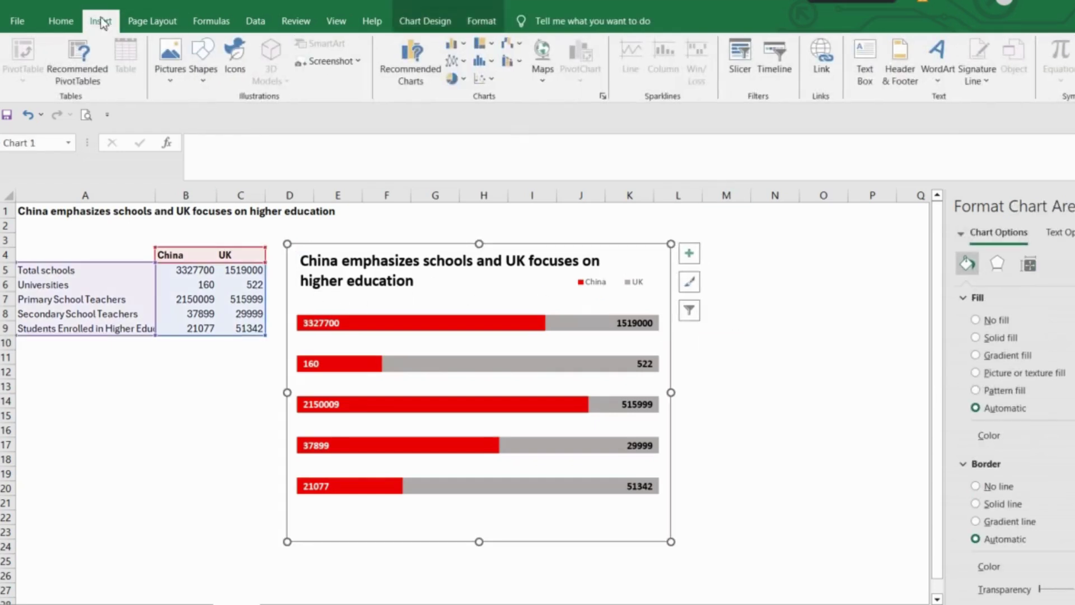
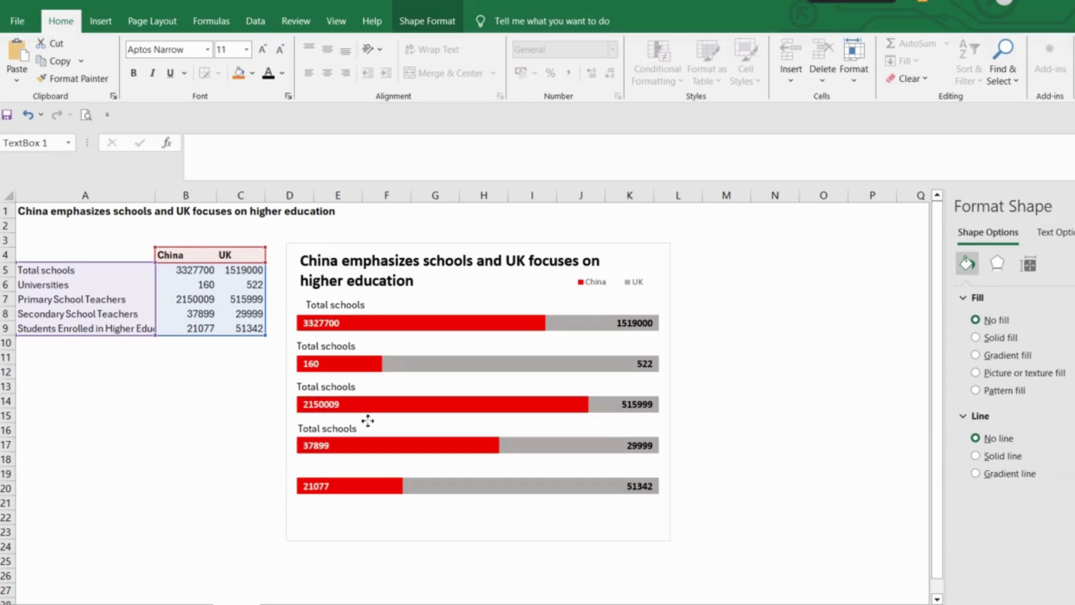
# Duplicate the "Total schools" text box and place the copy above the fifth bar.
pyautogui.hotkey('ctrl', 'c')
pyautogui.hotkey('ctrl', 'v')
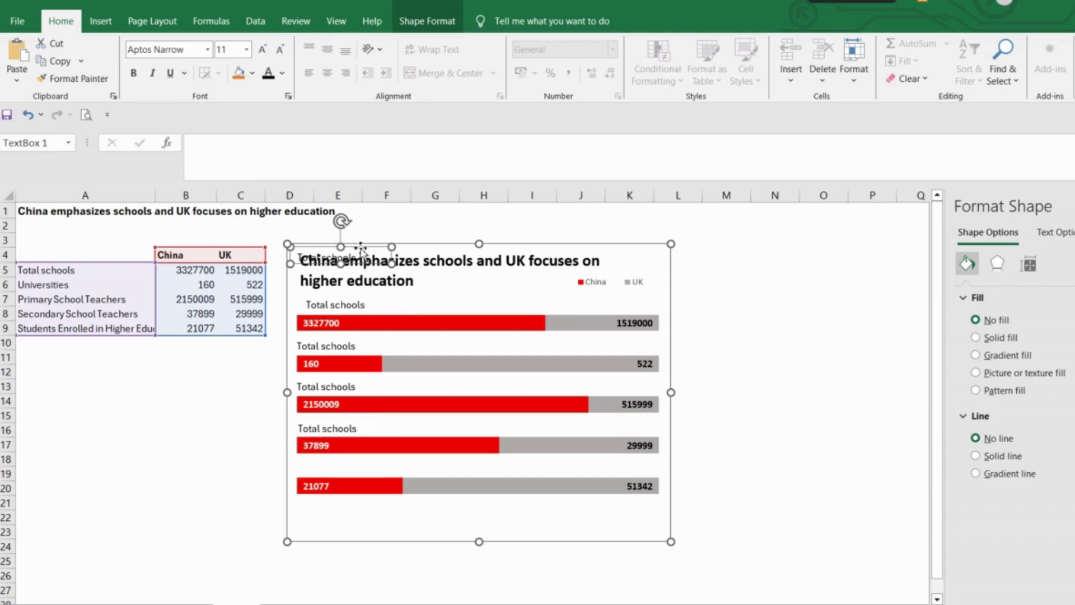
pyautogui.press('Escape')
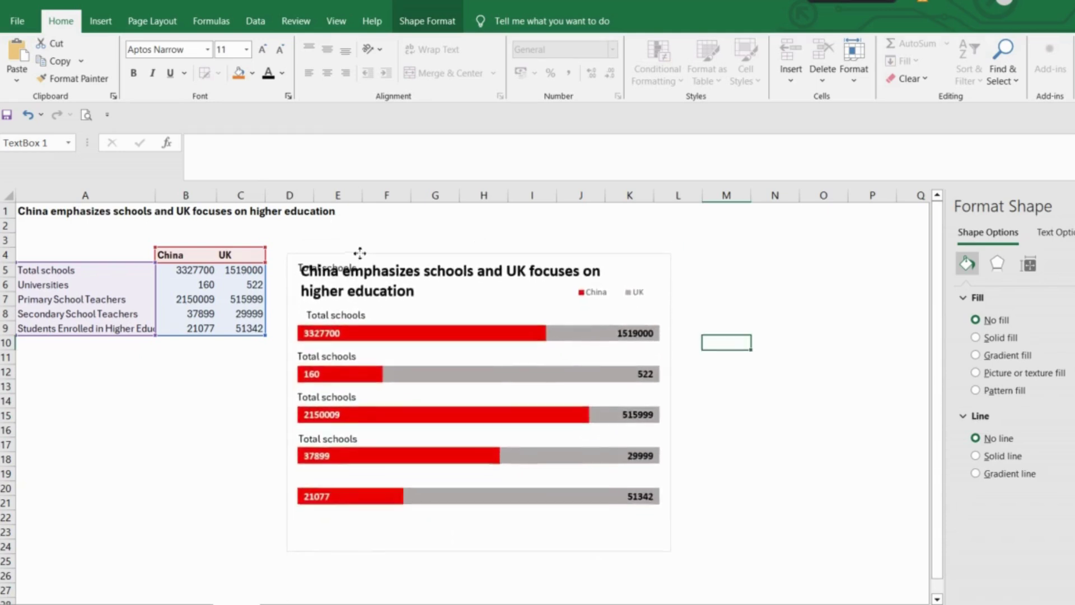
pyautogui.click(354, 247)
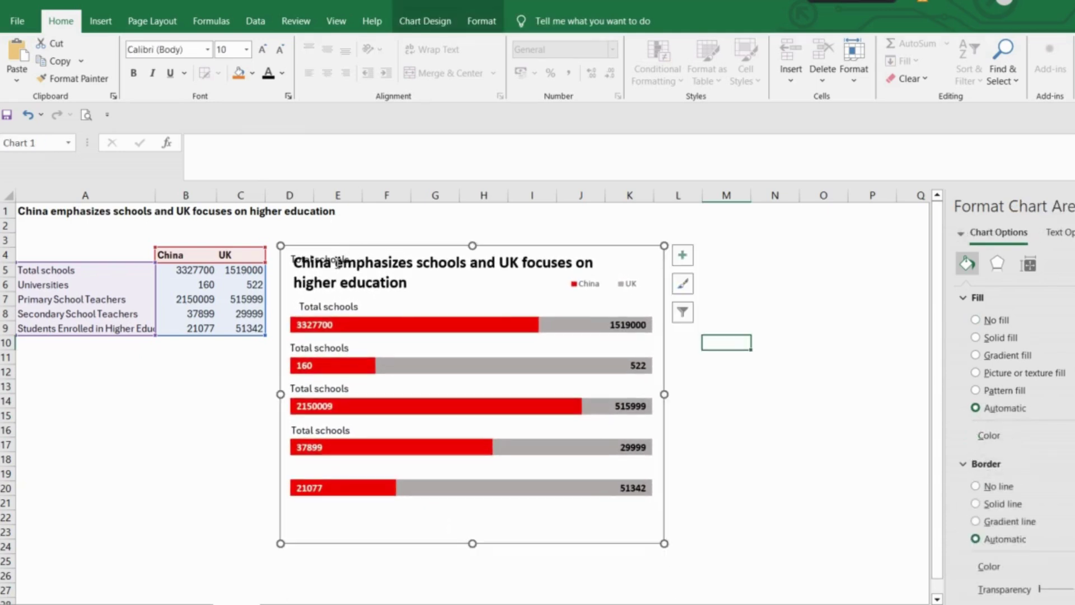
pyautogui.click(359, 252)
pyautogui.moveTo(350, 252); pyautogui.dragTo(349, 463)
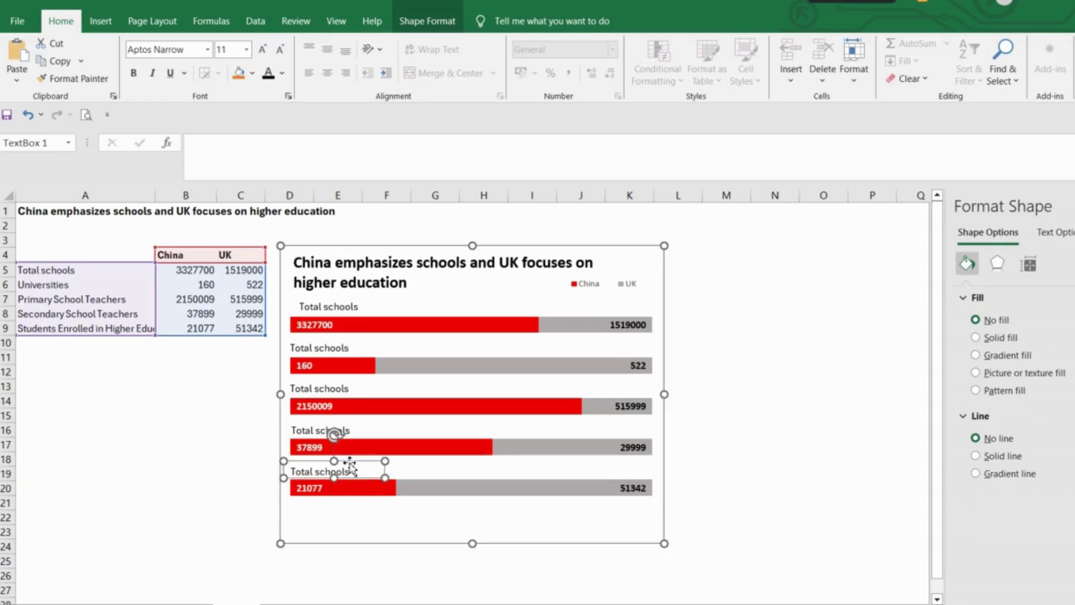
# Align the "Total schools" text boxes above the fourth and first bars with the left edge of the other labels.
pyautogui.click(306, 435)
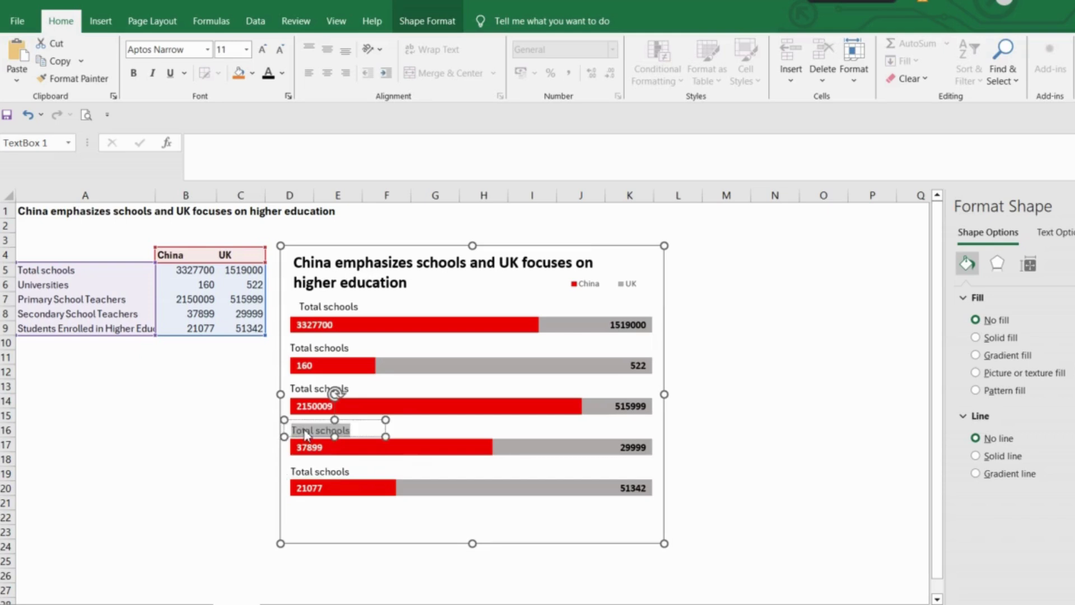
pyautogui.moveTo(297, 426); pyautogui.dragTo(297, 421)
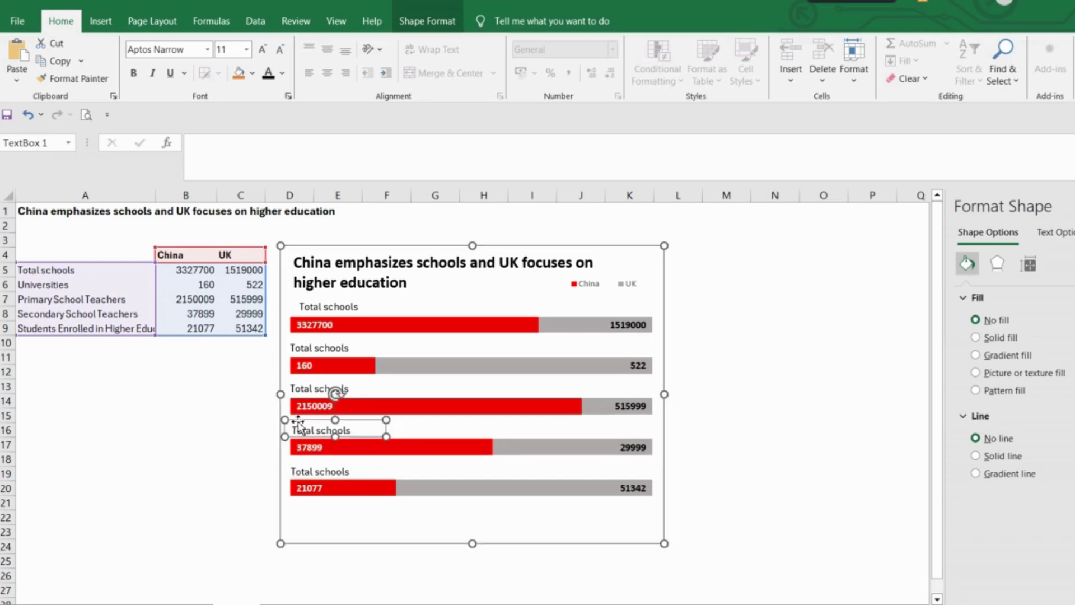
pyautogui.click(238, 408)
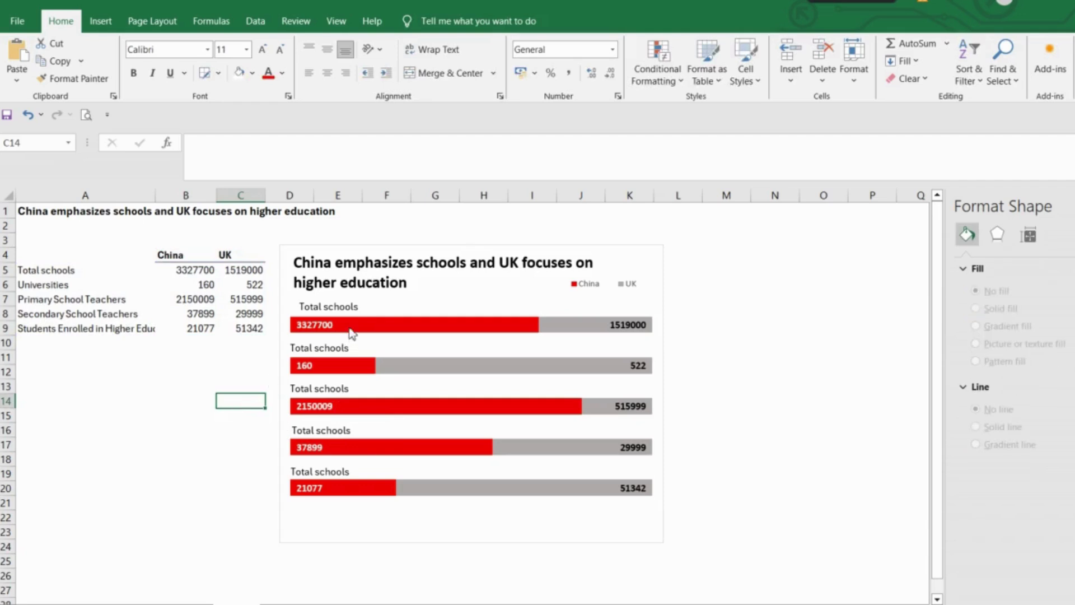
pyautogui.click(343, 304)
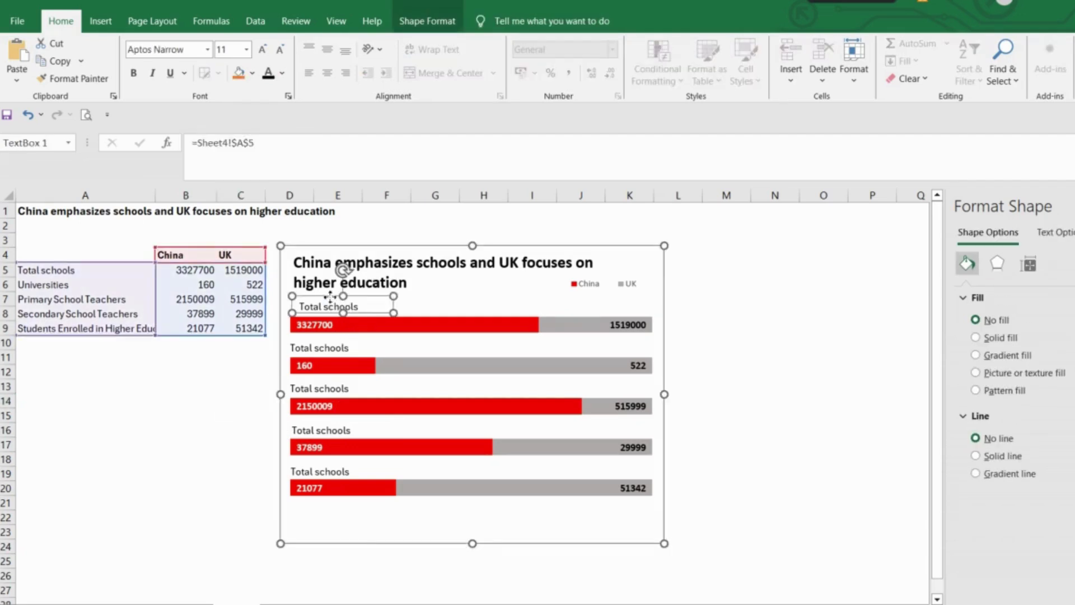
pyautogui.moveTo(330, 297); pyautogui.dragTo(320, 297)
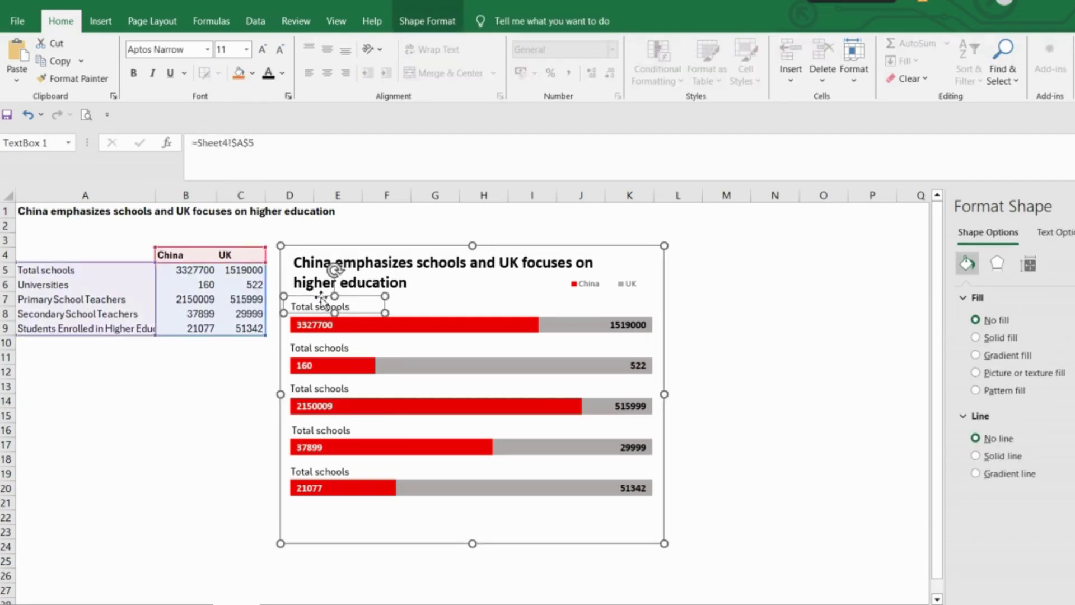
# Link the text box above the second bar to the Universities label in cell A6.
pyautogui.click(319, 346)
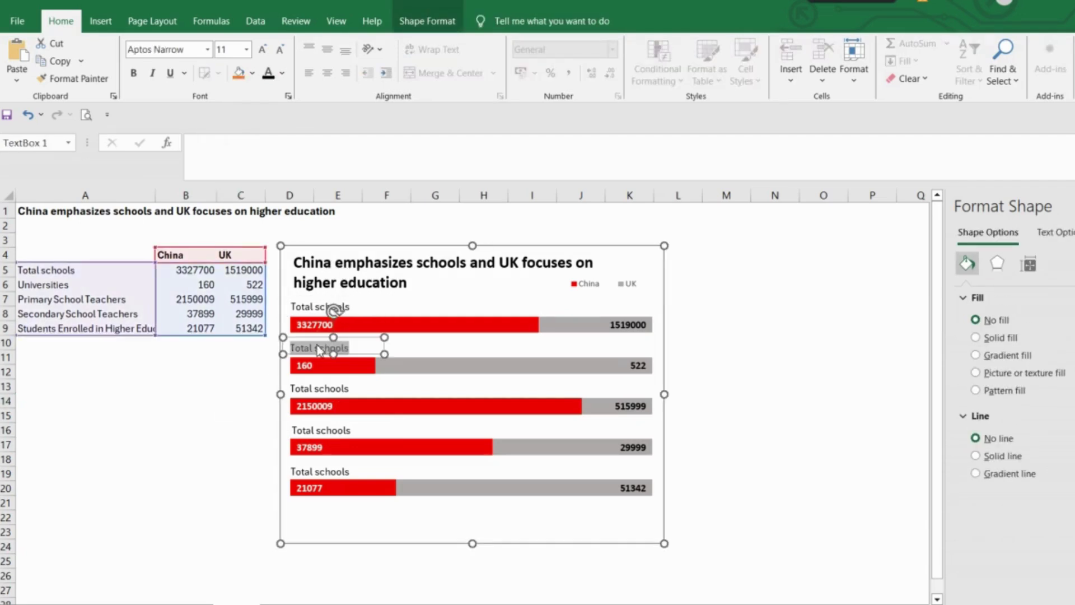
pyautogui.click(204, 154)
pyautogui.write('=')
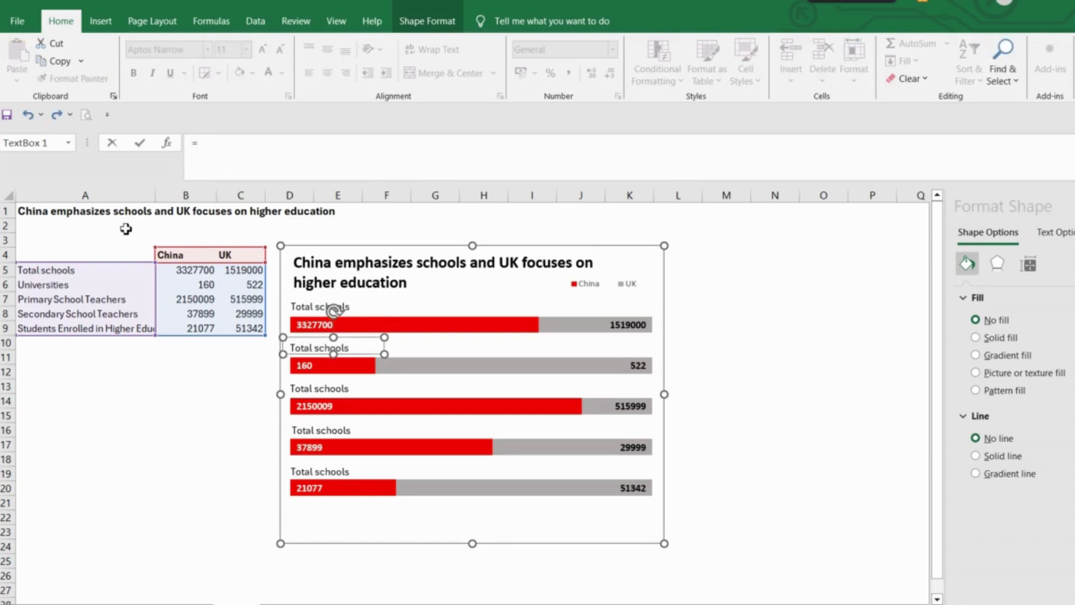
pyautogui.click(62, 285)
pyautogui.press('Return')
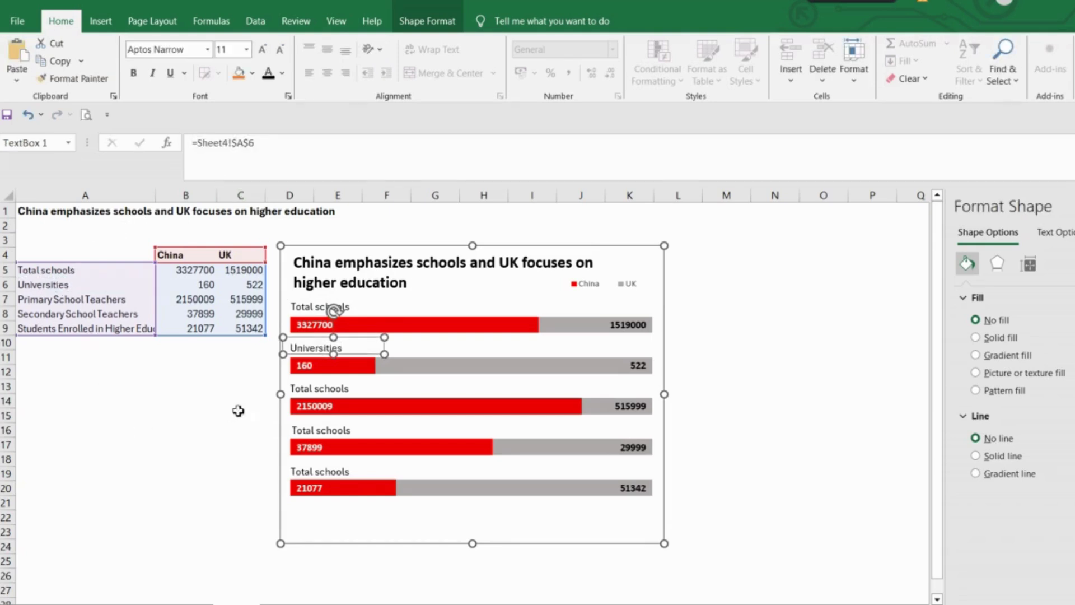
# Link the text box above the third bar to the Primary School Teachers label in cell A7.
pyautogui.click(314, 392)
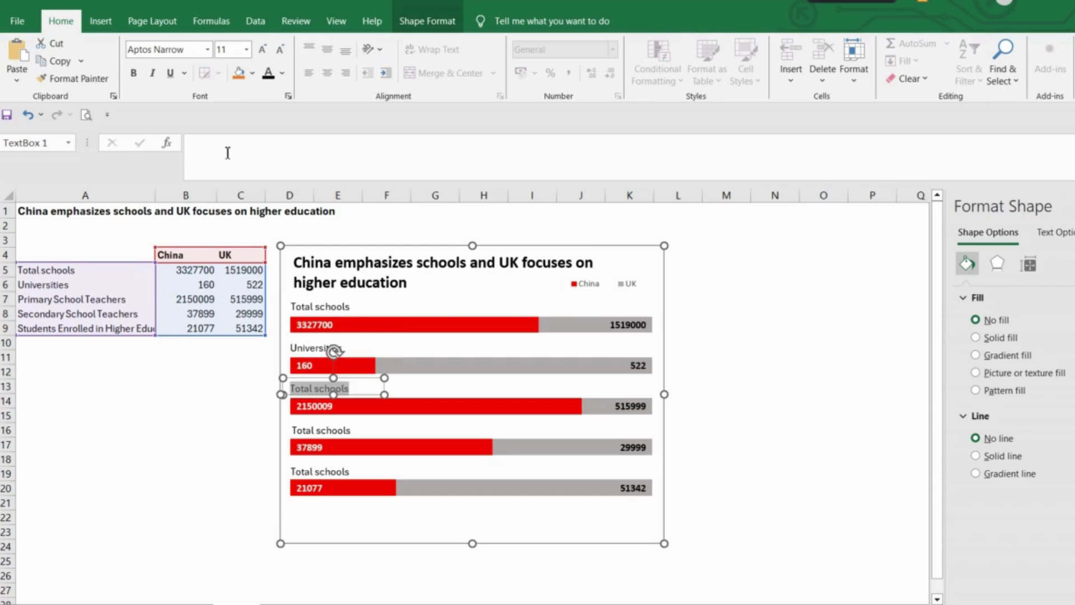
pyautogui.click(197, 143)
pyautogui.write('=')
pyautogui.click(107, 301)
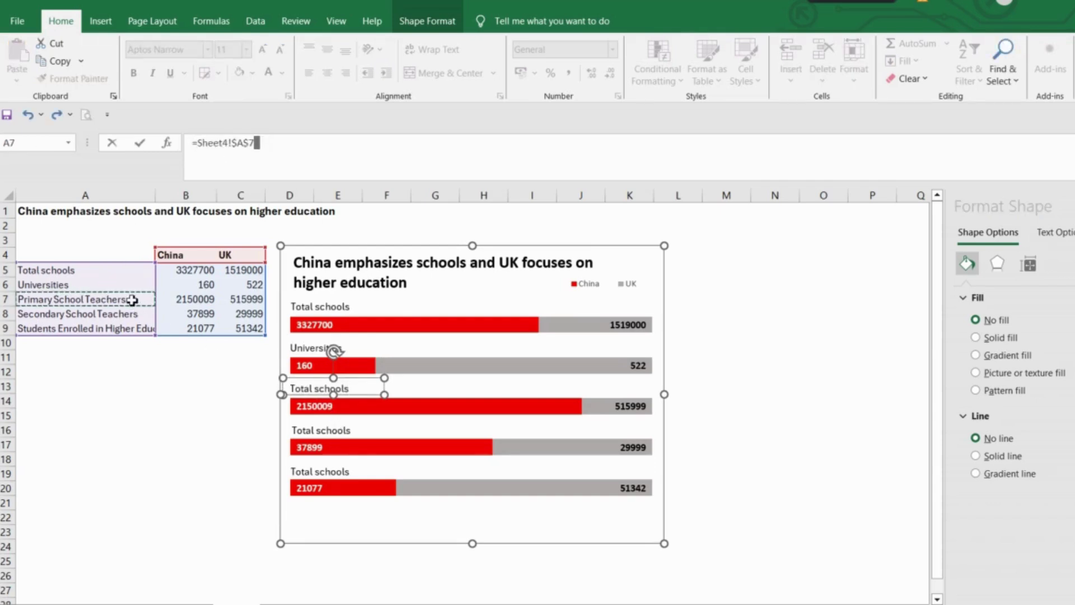
pyautogui.press('Return')
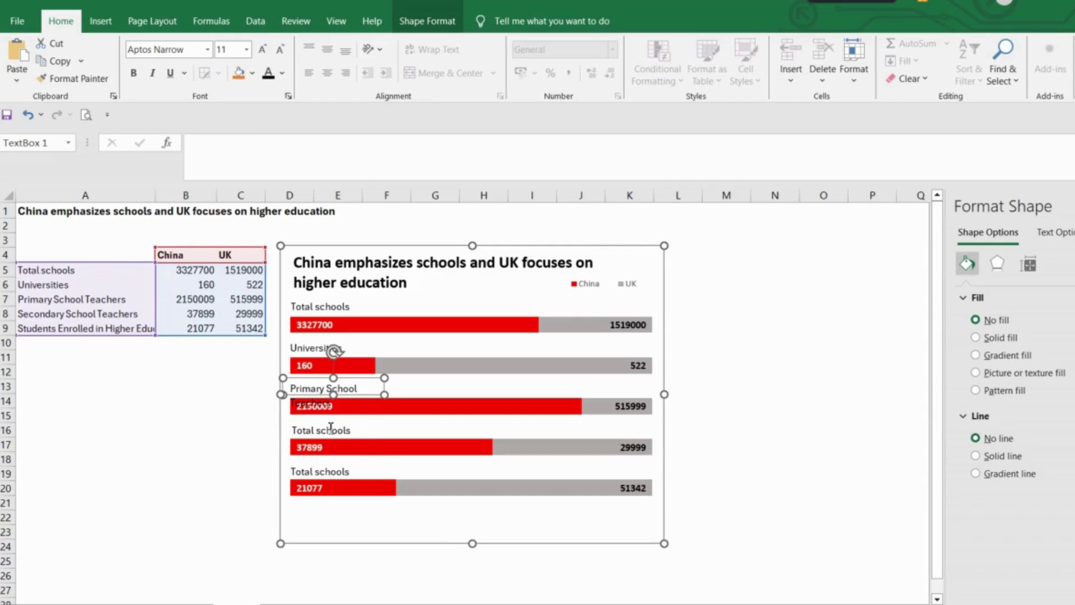
# Link the text box above the fourth bar to the Secondary School Teachers label in cell A8.
pyautogui.click(331, 428)
pyautogui.click(236, 145)
pyautogui.write('=')
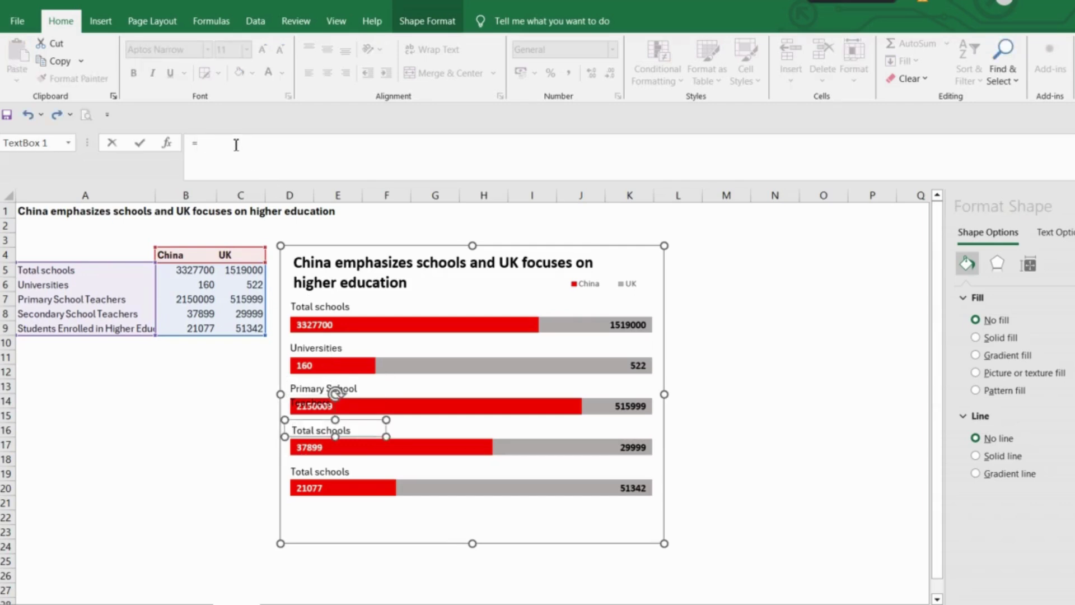
pyautogui.click(127, 316)
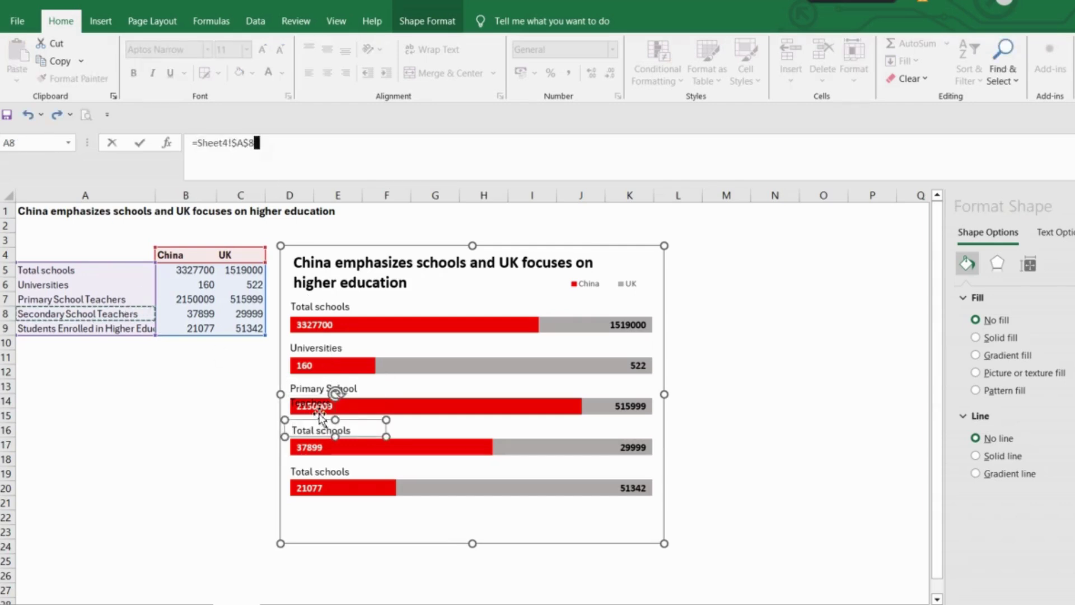
pyautogui.press('Return')
# Link the text box above the fifth bar to the Students Enrolled in Higher Education label in cell A9.
pyautogui.tripleClick(321, 471)
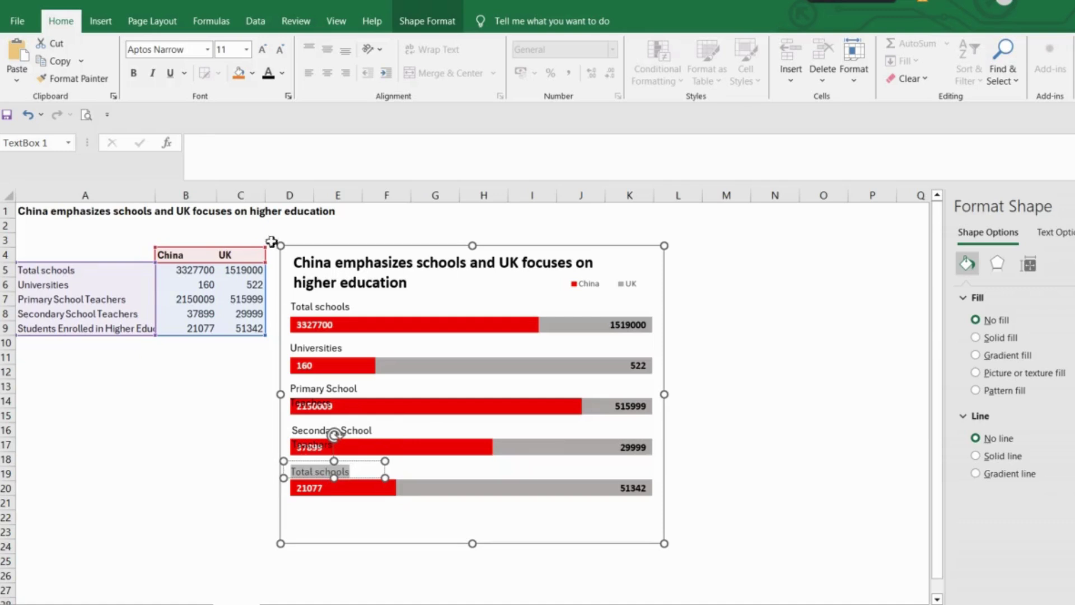
pyautogui.click(225, 156)
pyautogui.write('=')
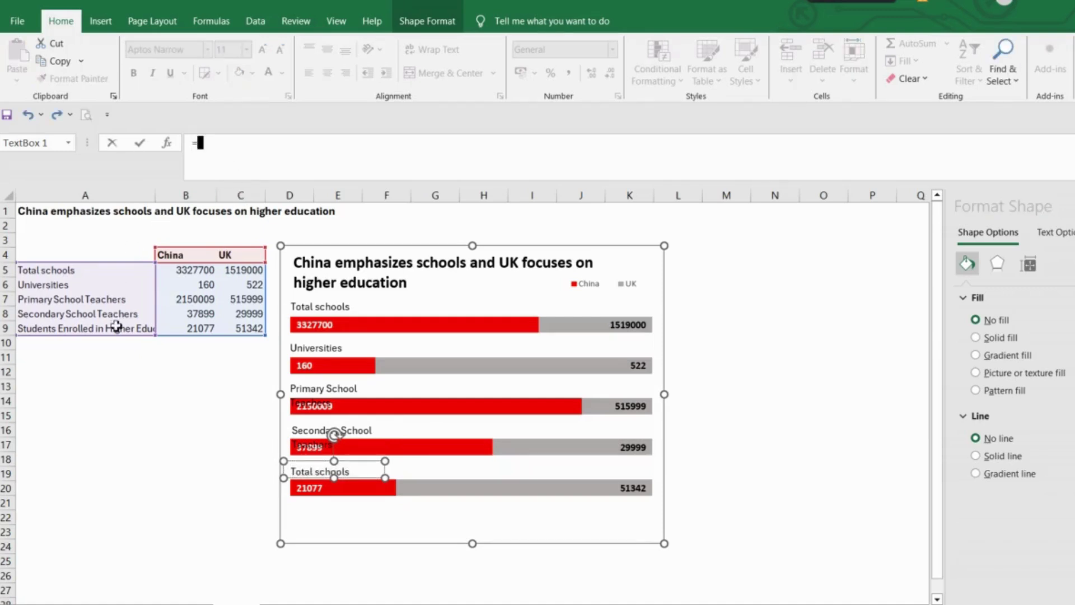
pyautogui.click(117, 331)
pyautogui.press('Return')
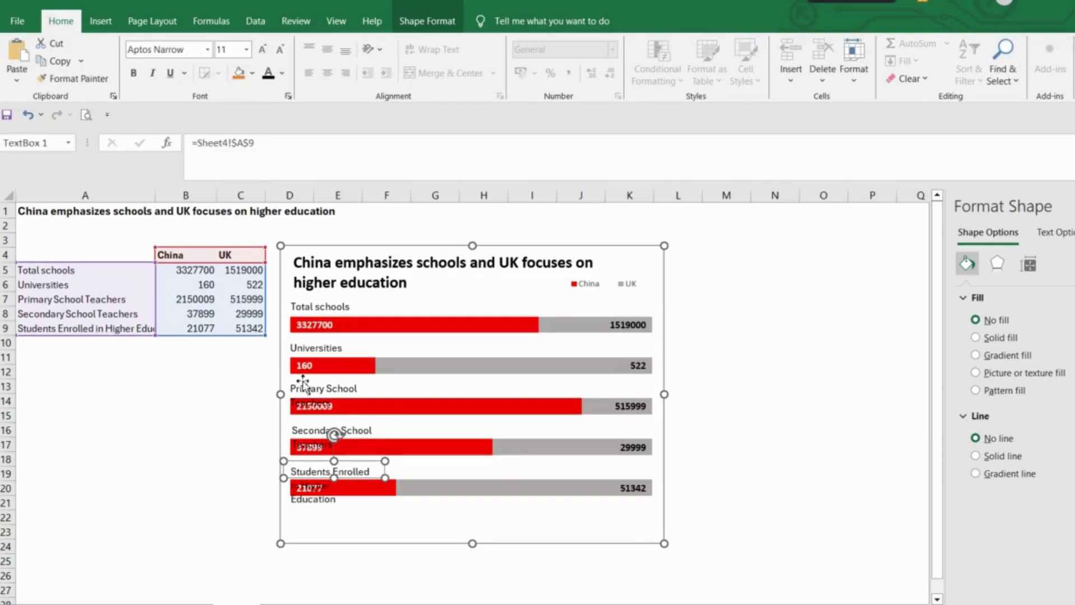
# Widen the text boxes above the third, fourth and fifth bars so each category label fits on one line.
pyautogui.click(305, 390)
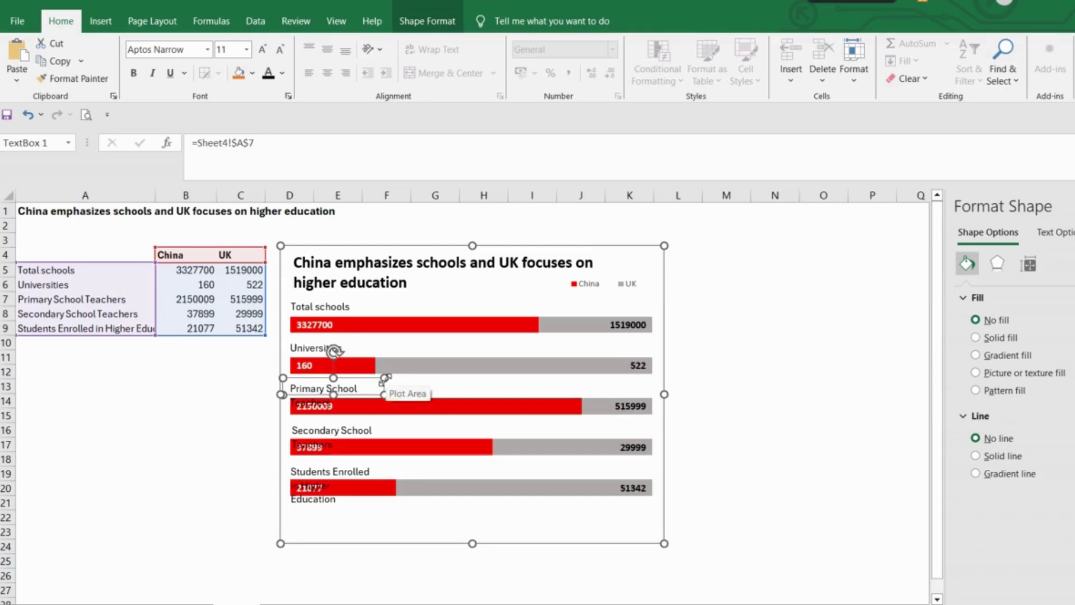
pyautogui.moveTo(400, 386); pyautogui.dragTo(417, 382)
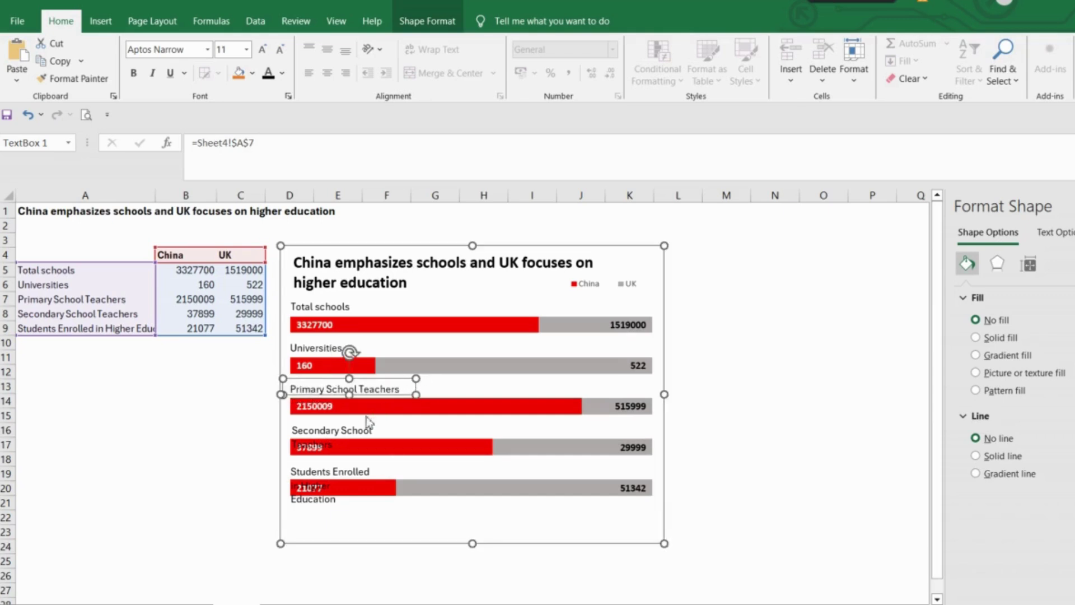
pyautogui.click(359, 427)
pyautogui.moveTo(390, 416); pyautogui.dragTo(428, 417)
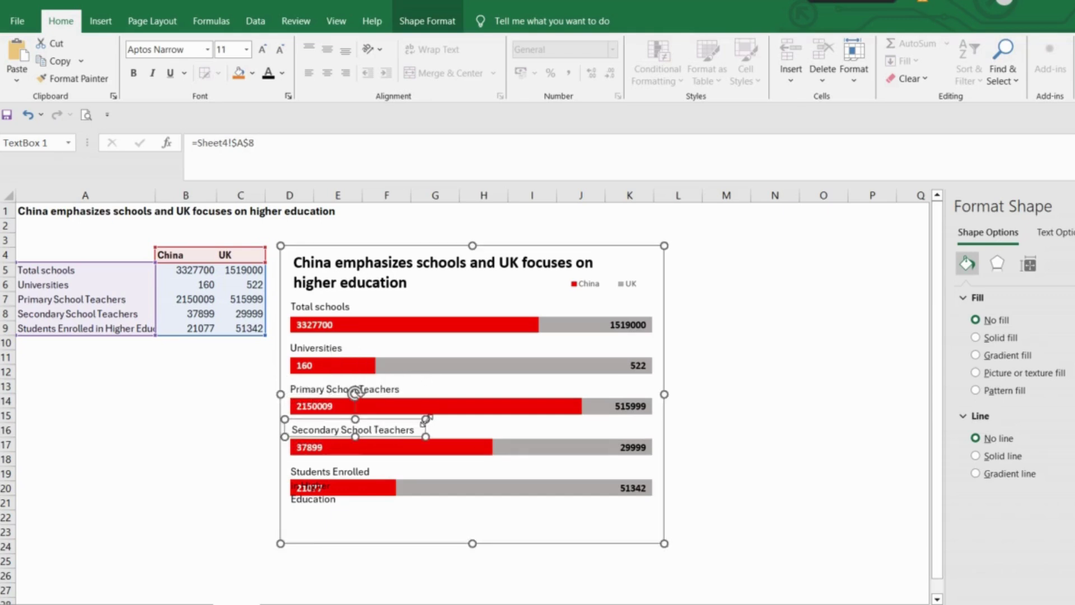
pyautogui.click(352, 477)
pyautogui.moveTo(385, 469); pyautogui.dragTo(472, 461)
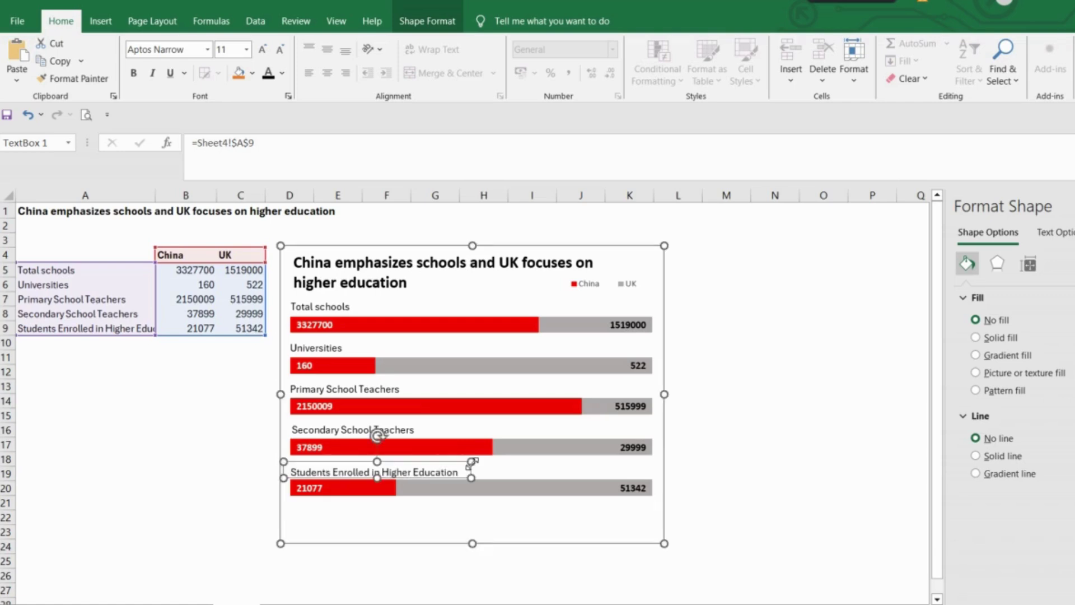
pyautogui.click(225, 446)
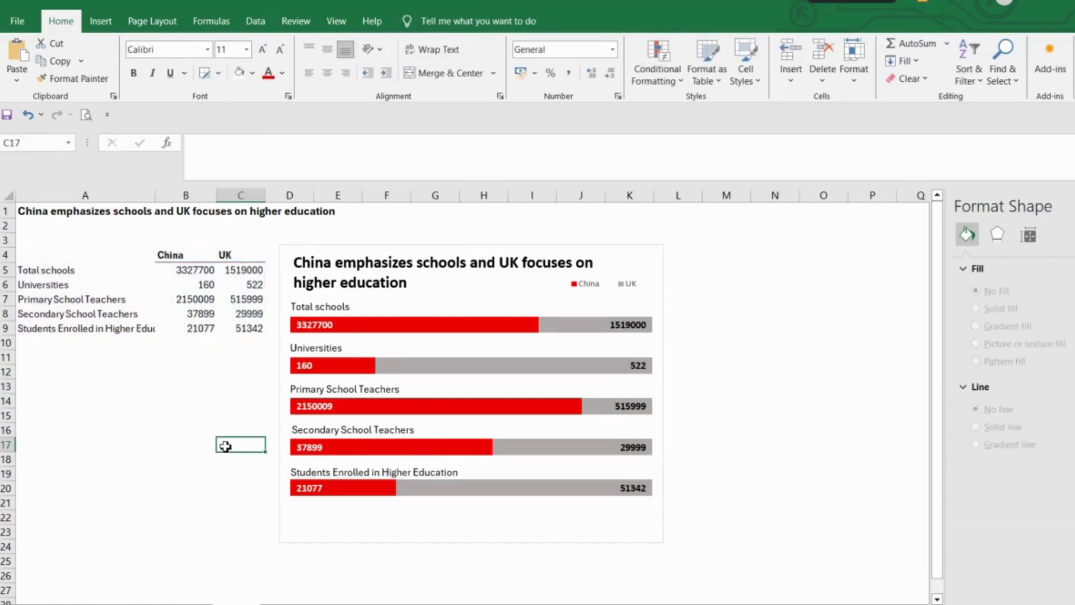
# Nudge the Secondary School Teachers and Students Enrolled in Higher Education text boxes into line with the other category labels.
pyautogui.click(335, 432)
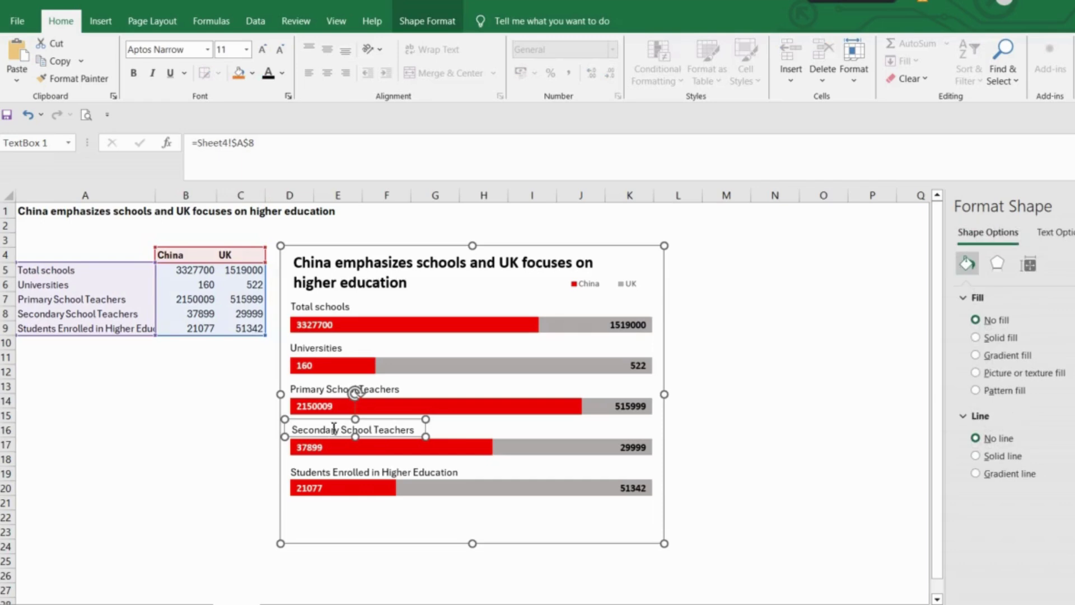
pyautogui.moveTo(329, 419); pyautogui.dragTo(327, 419)
pyautogui.click(342, 471)
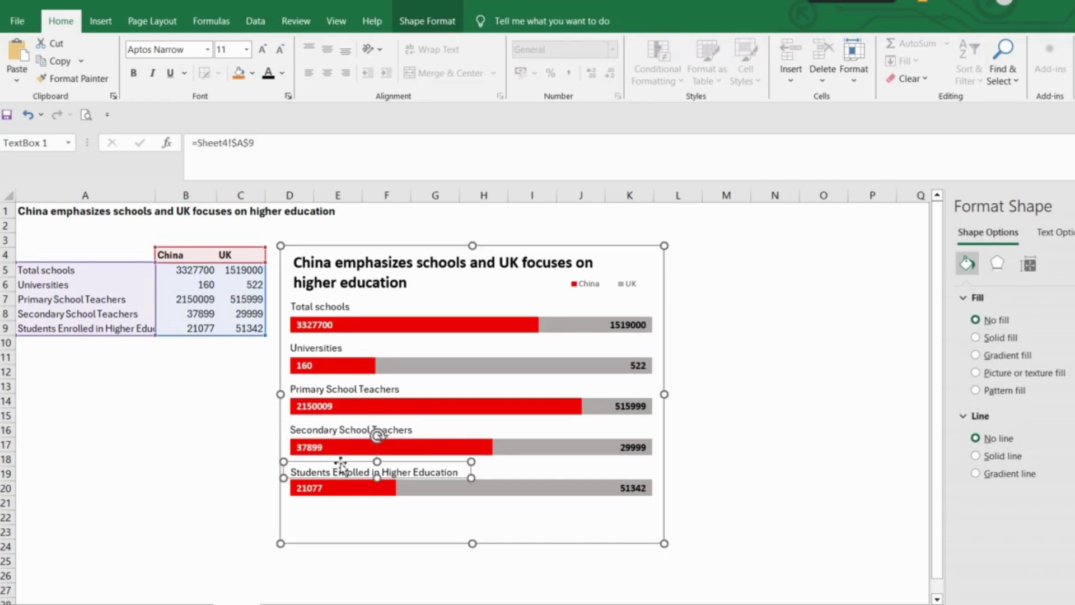
pyautogui.moveTo(338, 462); pyautogui.dragTo(340, 461)
pyautogui.click(221, 448)
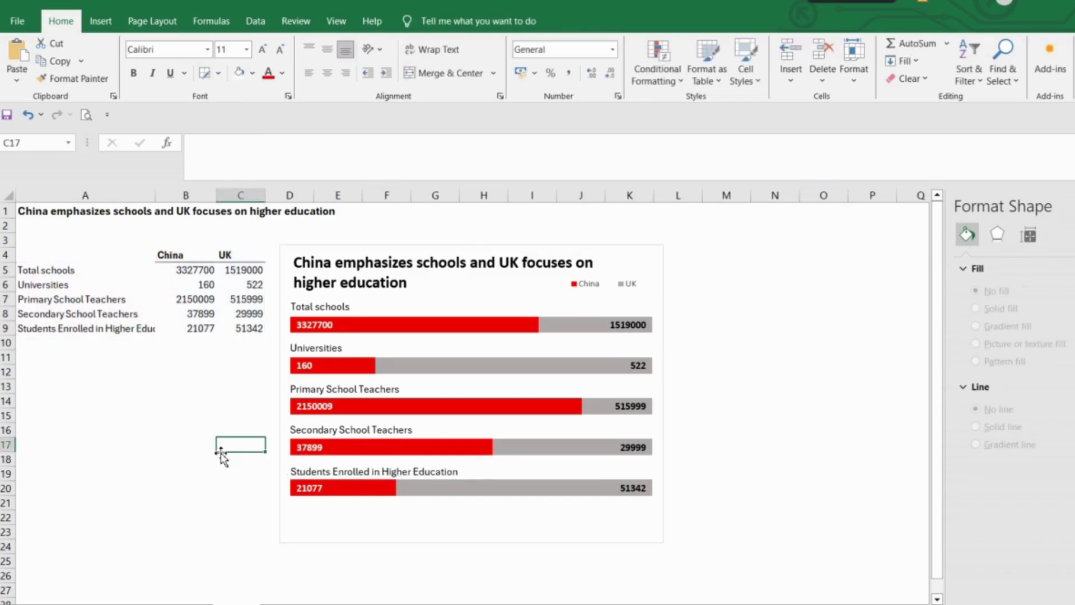
# Move the China/UK legend slightly down, just above the first bar.
pyautogui.click(598, 284)
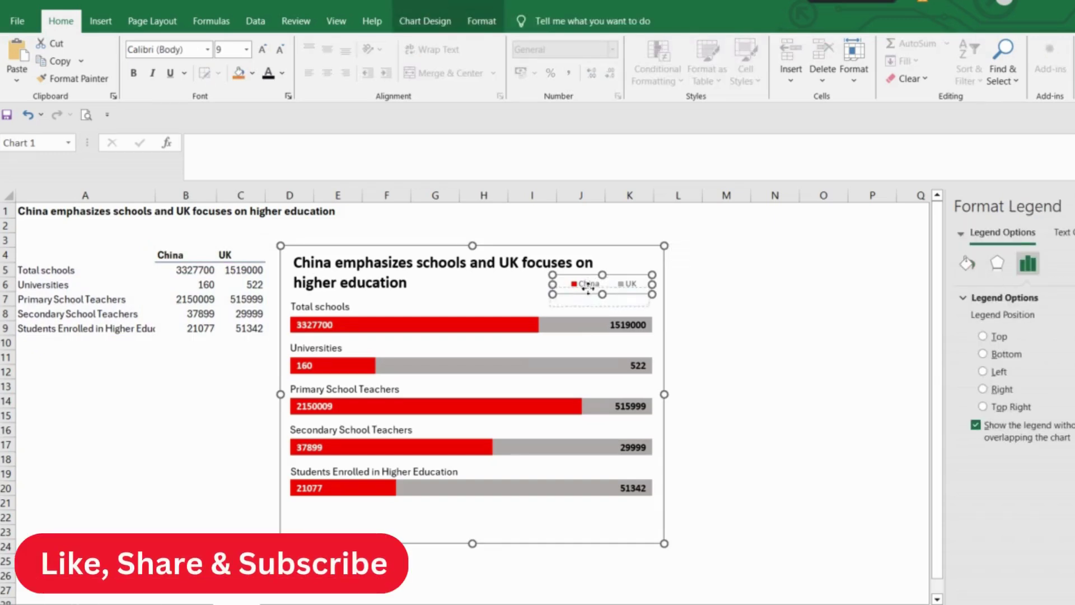
pyautogui.moveTo(589, 290); pyautogui.dragTo(590, 287)
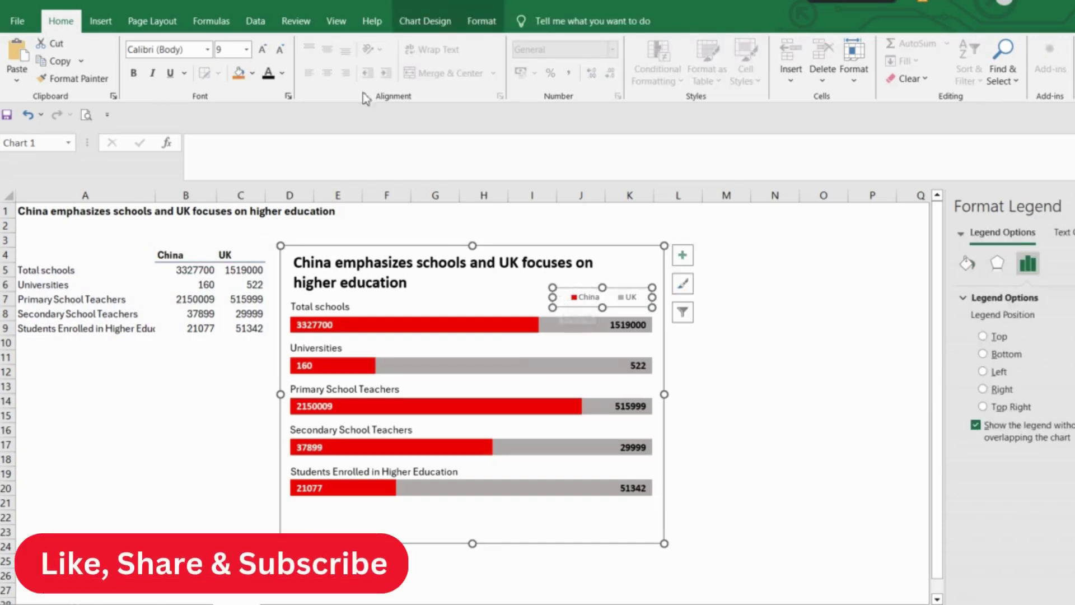